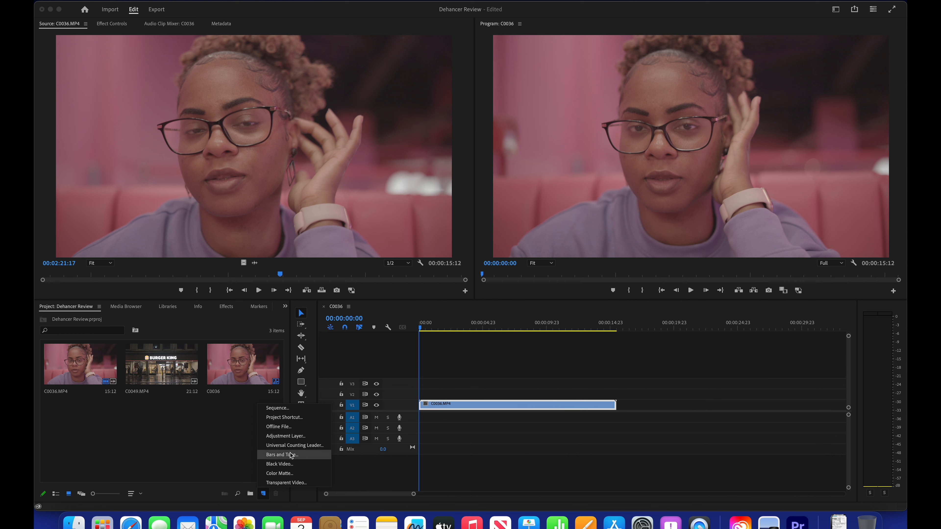
# Step: Create a 3840 x 2160, 23.976 fps adjustment layer and place it above C0036.MP4, extended to the clip's full length
pyautogui.click(293, 436)
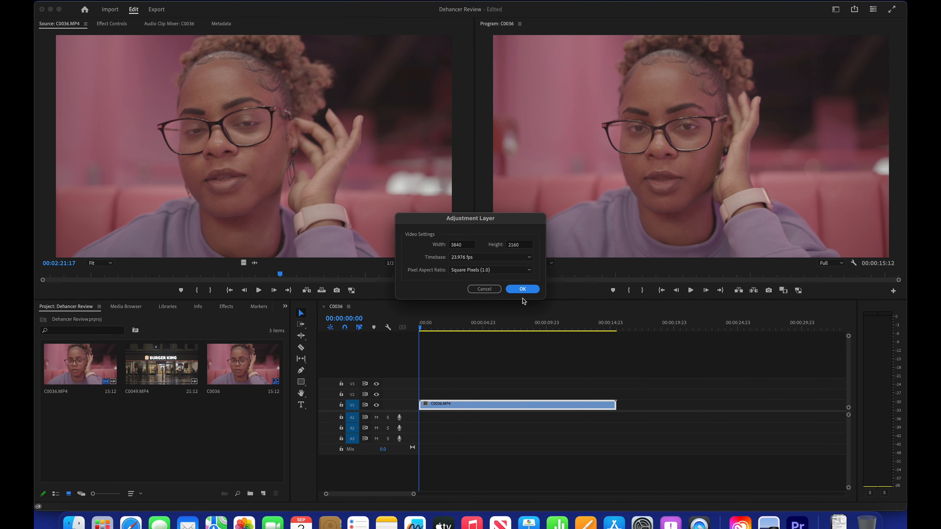
pyautogui.click(528, 290)
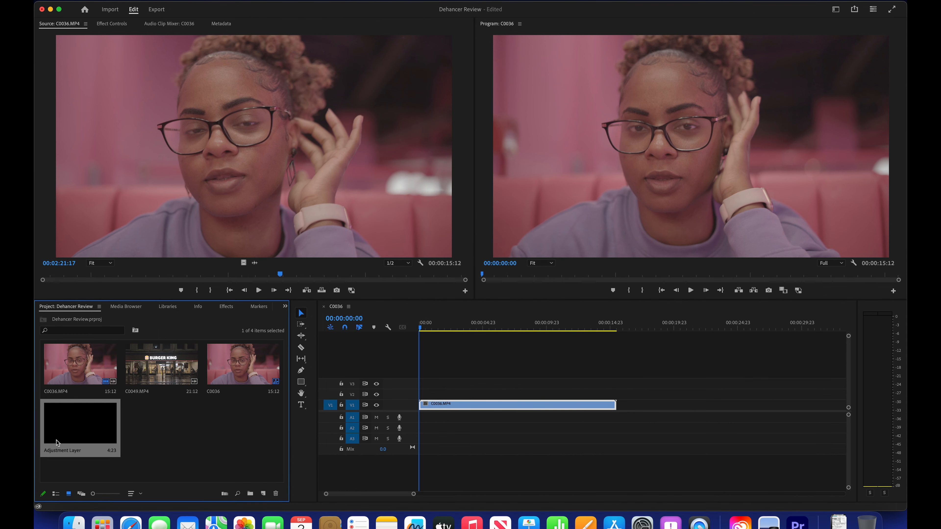
pyautogui.moveTo(52, 432); pyautogui.dragTo(614, 392)
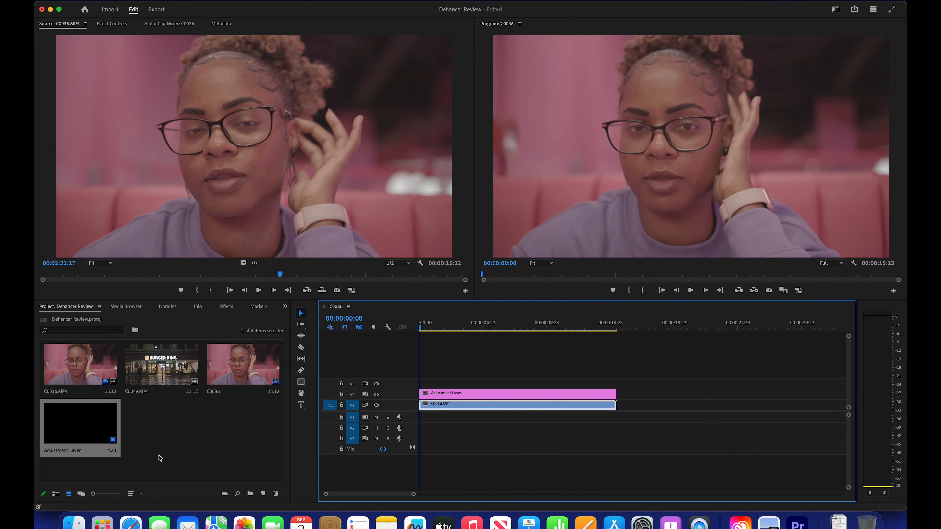
pyautogui.click(217, 446)
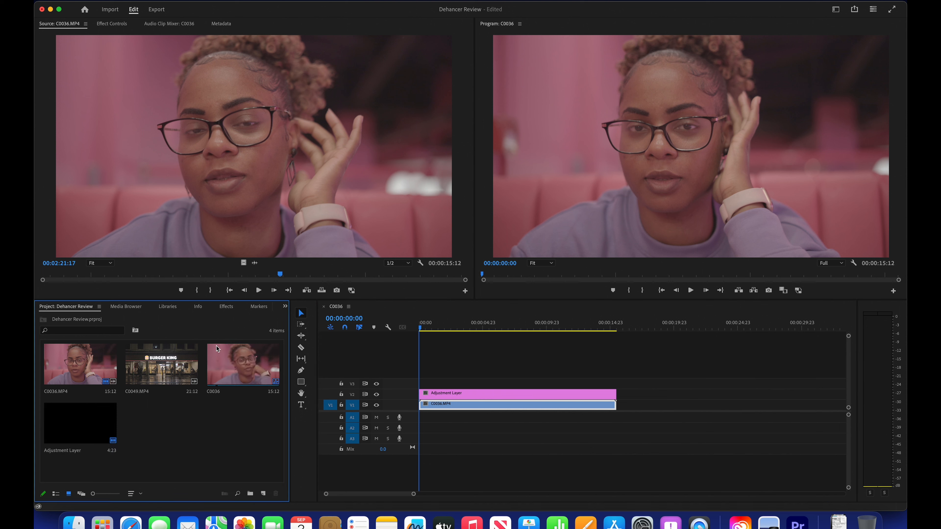
# Step: Apply the Dehancer Pro v1.3 film emulation effect to the adjustment layer in the timeline
pyautogui.click(225, 308)
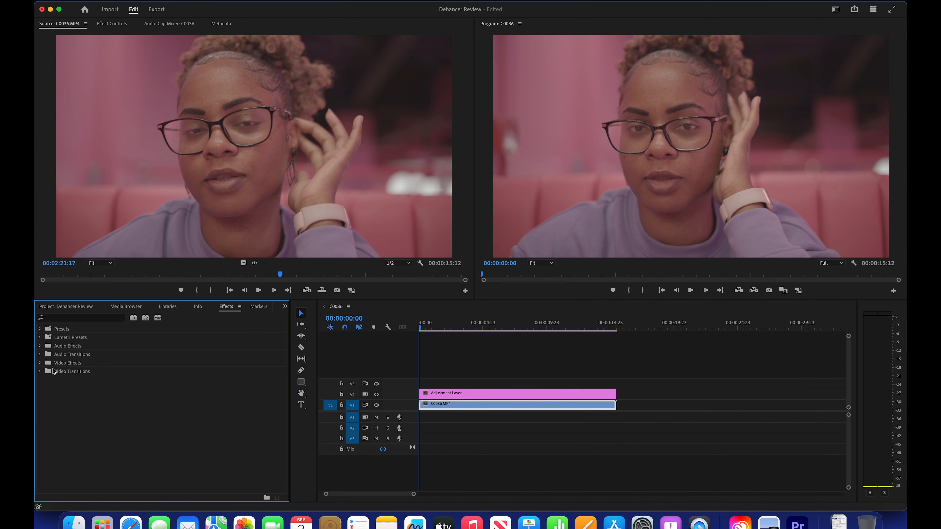
pyautogui.click(40, 363)
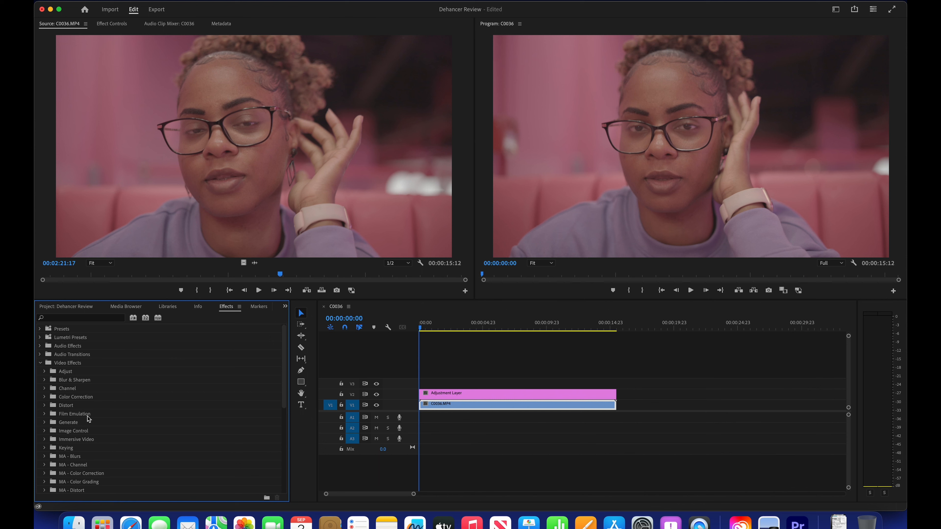
pyautogui.click(45, 414)
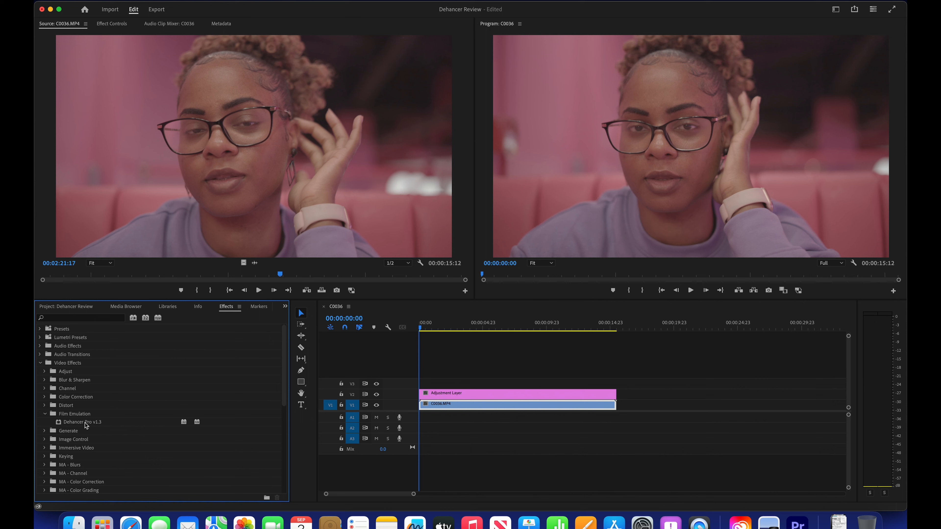
pyautogui.moveTo(86, 425); pyautogui.dragTo(453, 394)
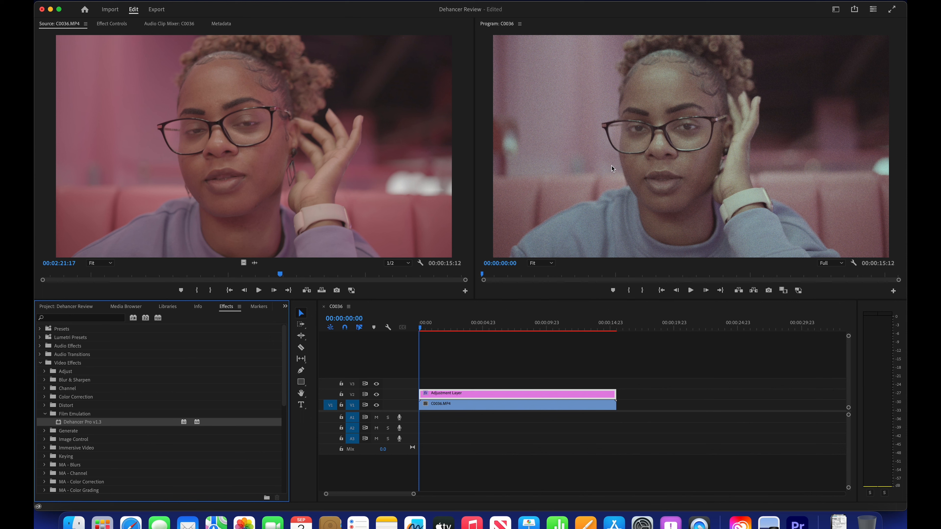
# Step: Disable Film Grain in the adjustment layer's Dehancer Pro v1.3 effect settings
pyautogui.doubleClick(510, 396)
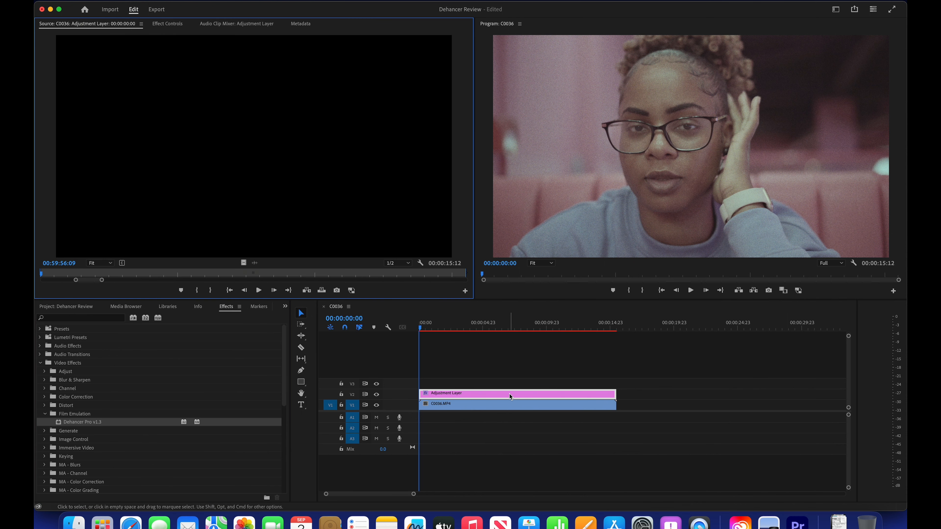
pyautogui.click(168, 24)
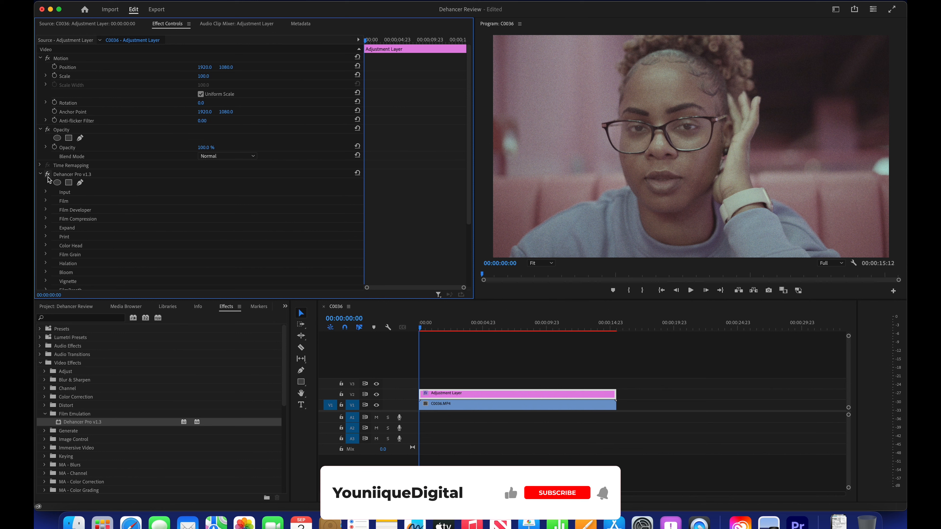
pyautogui.scroll(-5, 97, 226)
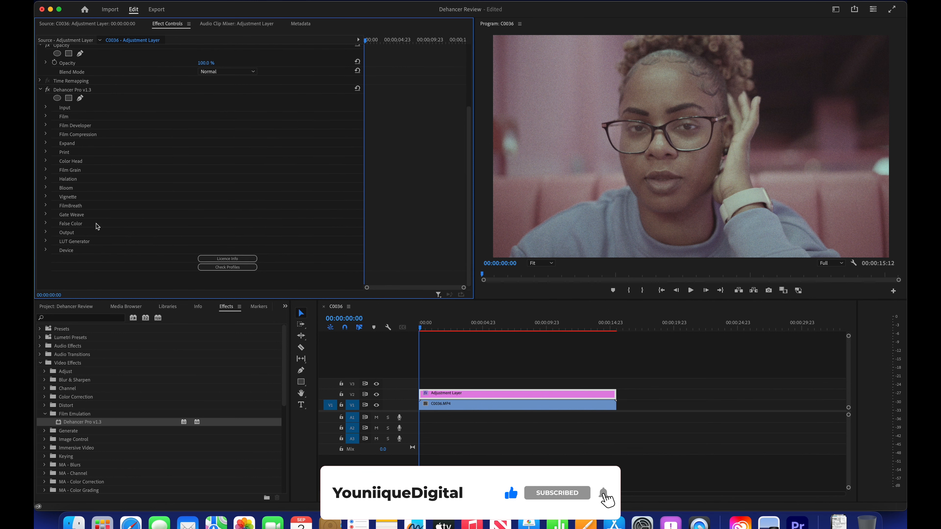
pyautogui.scroll(2, 97, 226)
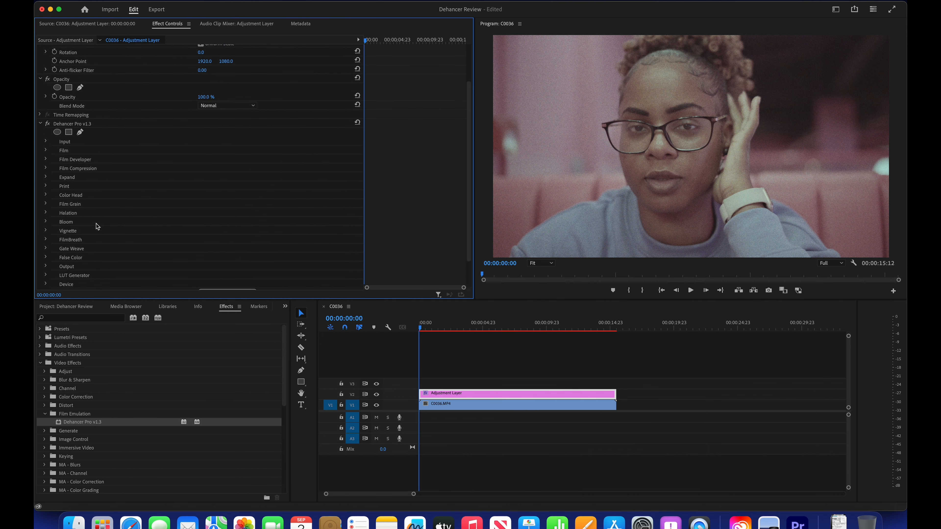
pyautogui.scroll(-1, 97, 226)
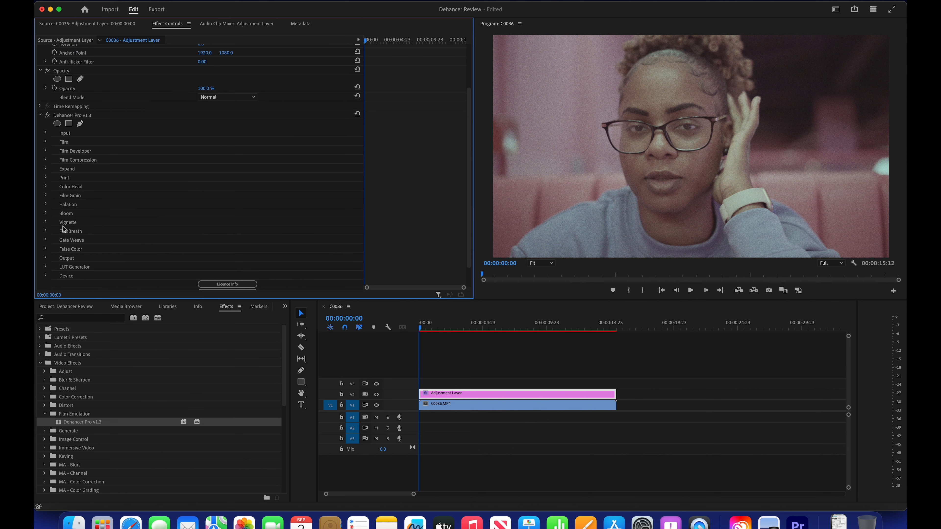
pyautogui.click(46, 196)
pyautogui.click(200, 284)
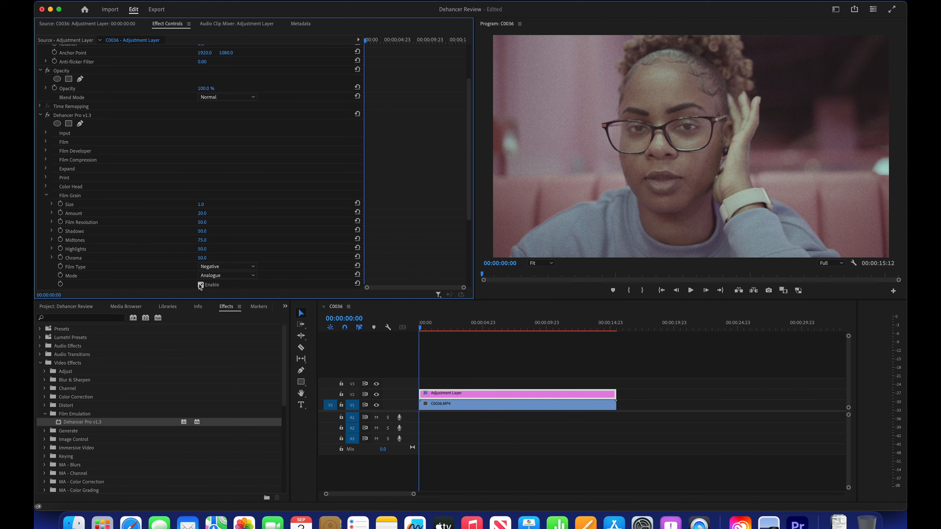
pyautogui.click(46, 196)
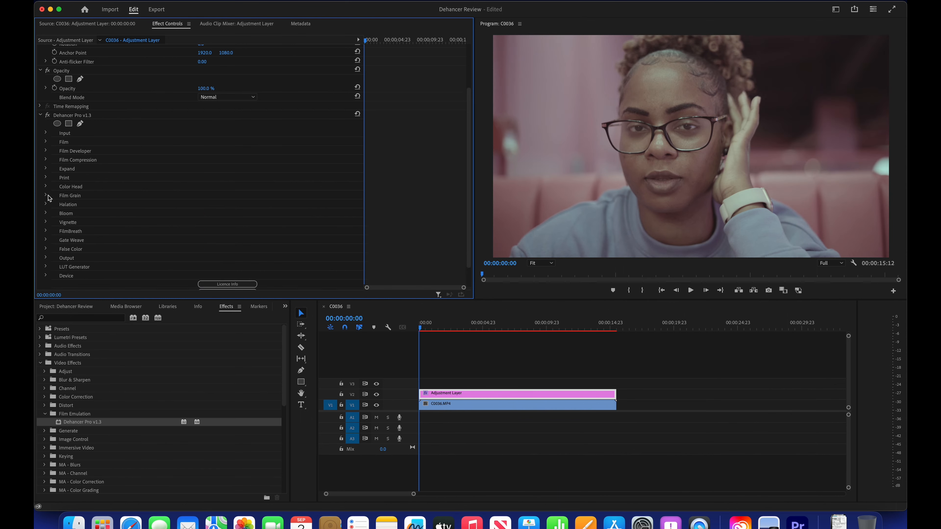
# Step: Disable the Film profile section of the Dehancer Pro effect on the adjustment layer
pyautogui.click(45, 141)
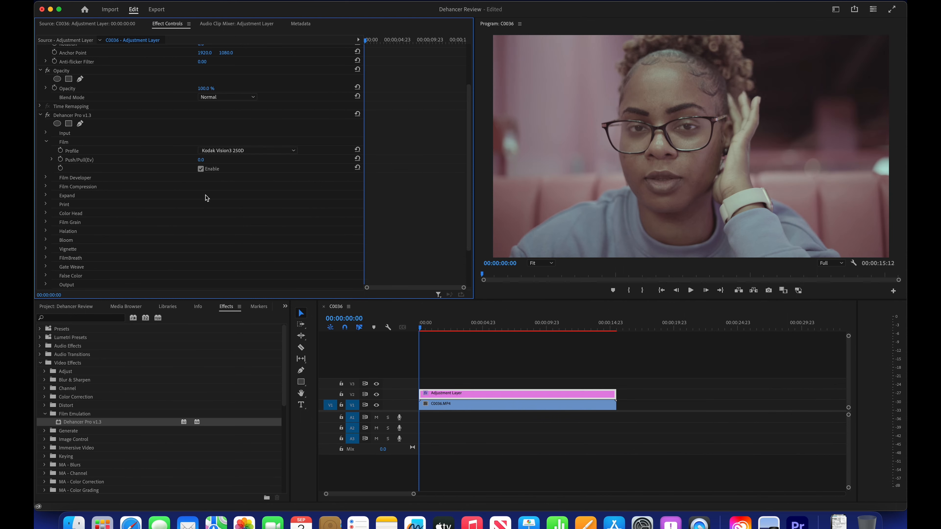
pyautogui.click(200, 168)
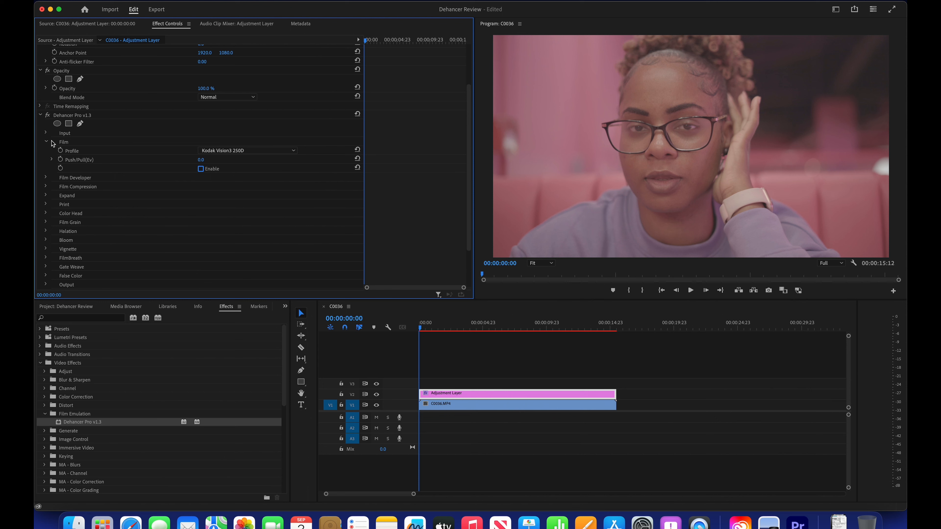
pyautogui.click(49, 141)
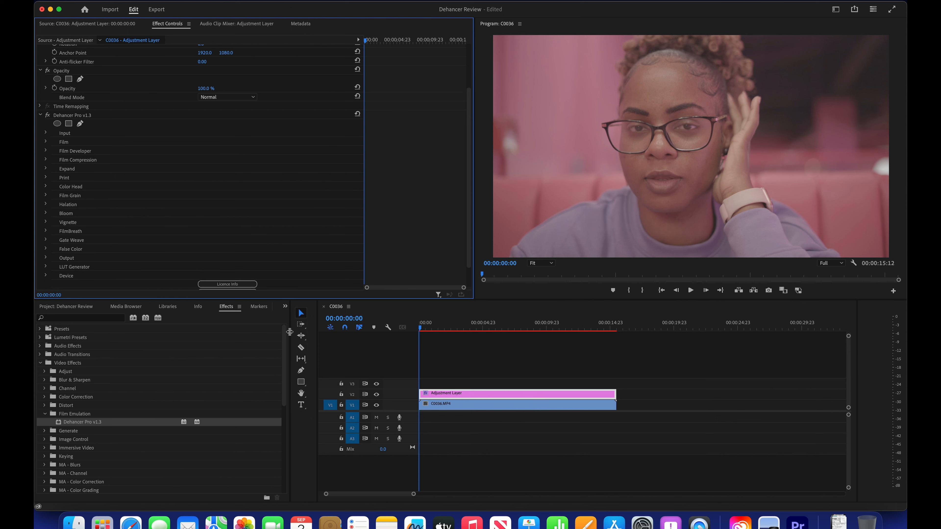
# Step: Set Dehancer's input source to Choose Camera and try the Sony / Alpha 7S III / S-Log3 S-Gamut3 profiles at ISO 640 and ISO 12800
pyautogui.click(45, 133)
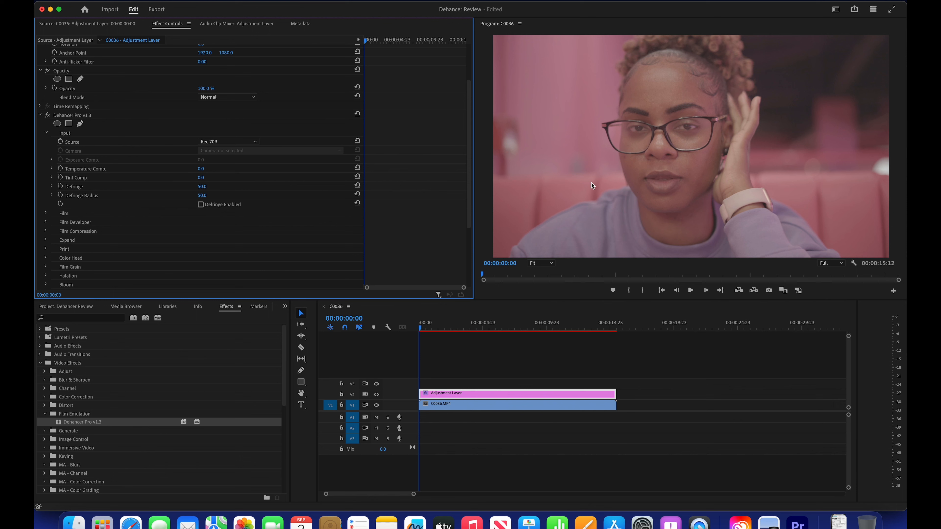
pyautogui.click(249, 145)
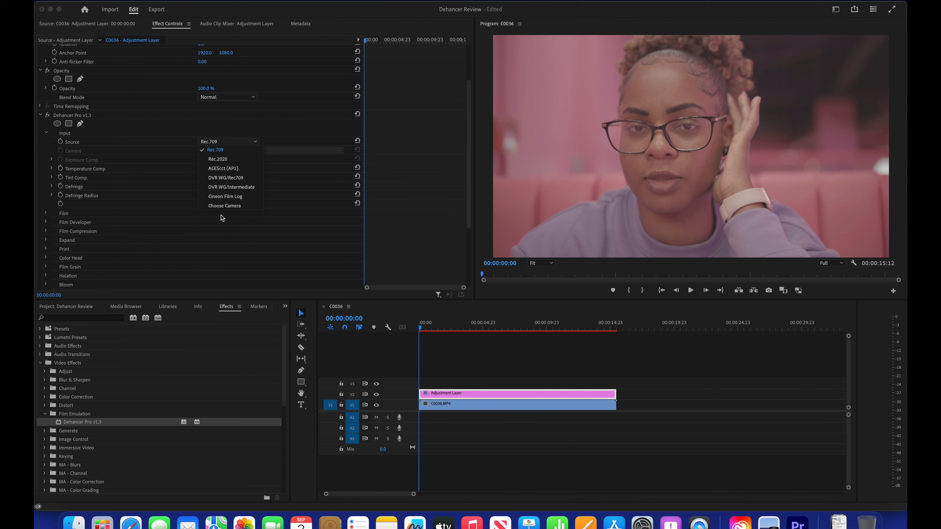
pyautogui.click(245, 206)
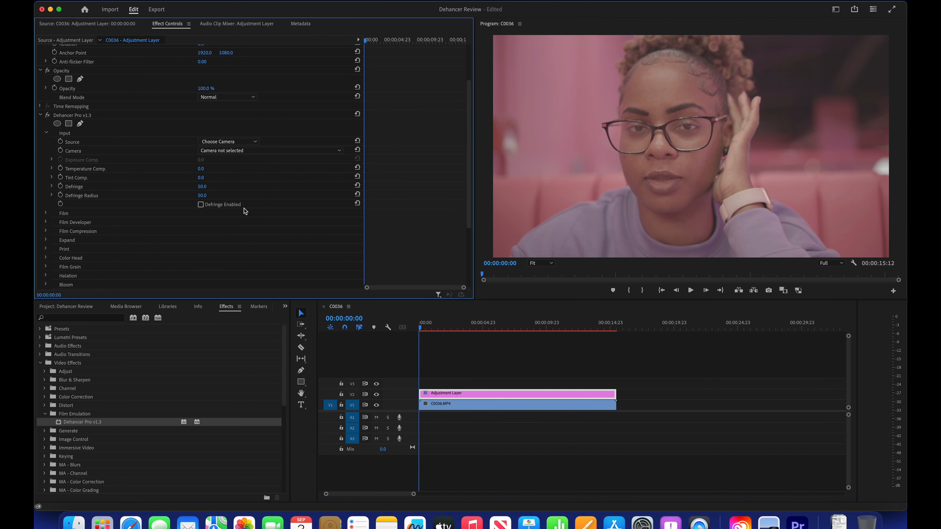
pyautogui.click(244, 150)
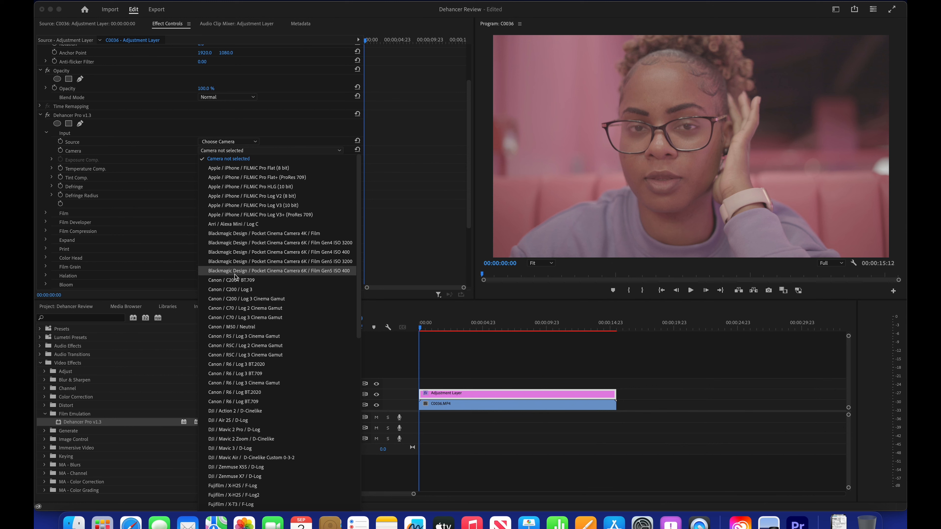
pyautogui.scroll(-10, 235, 276)
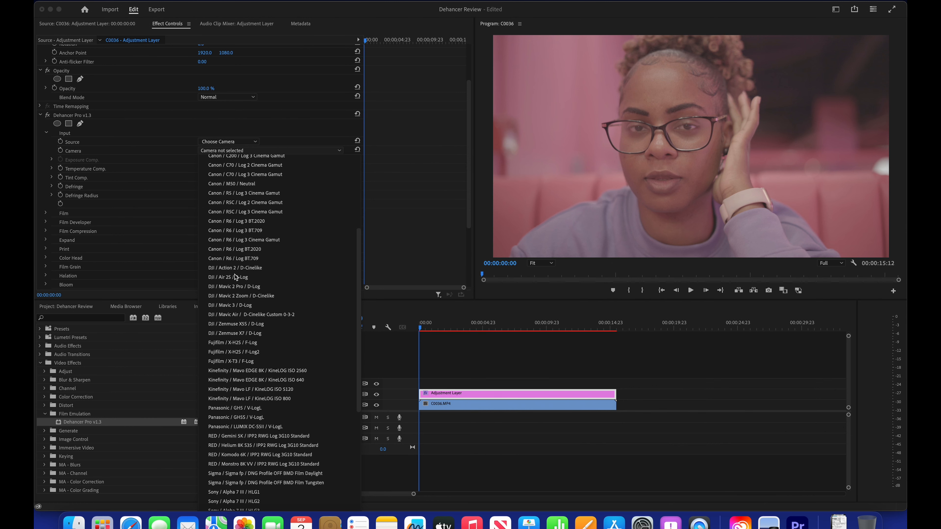
pyautogui.scroll(-1, 235, 276)
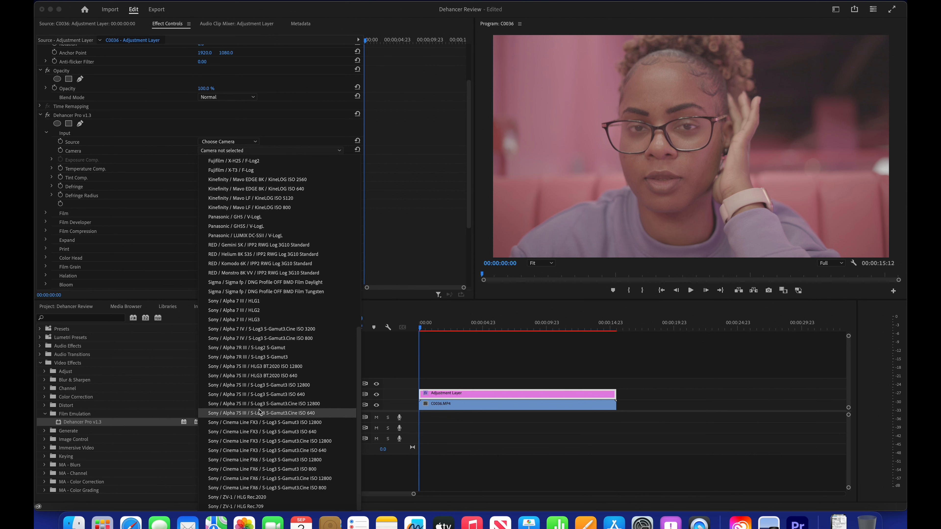
pyautogui.click(268, 395)
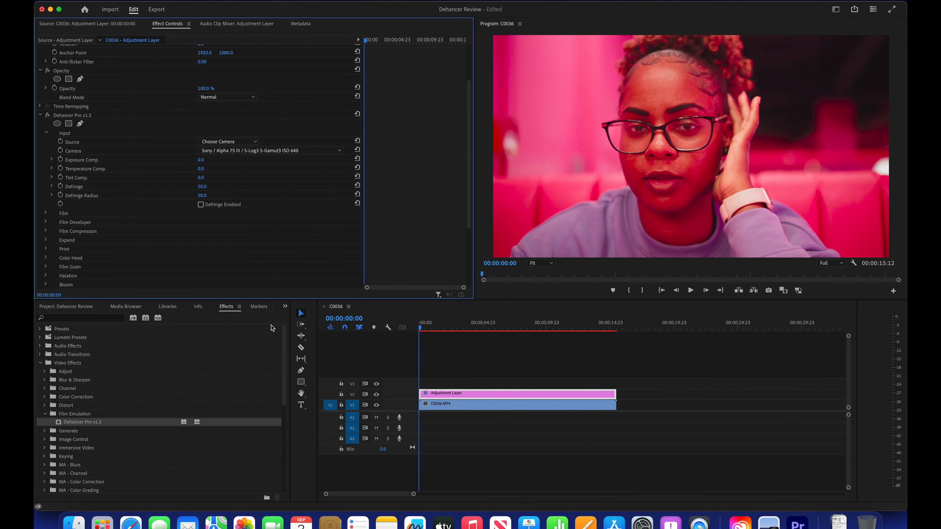
pyautogui.click(284, 152)
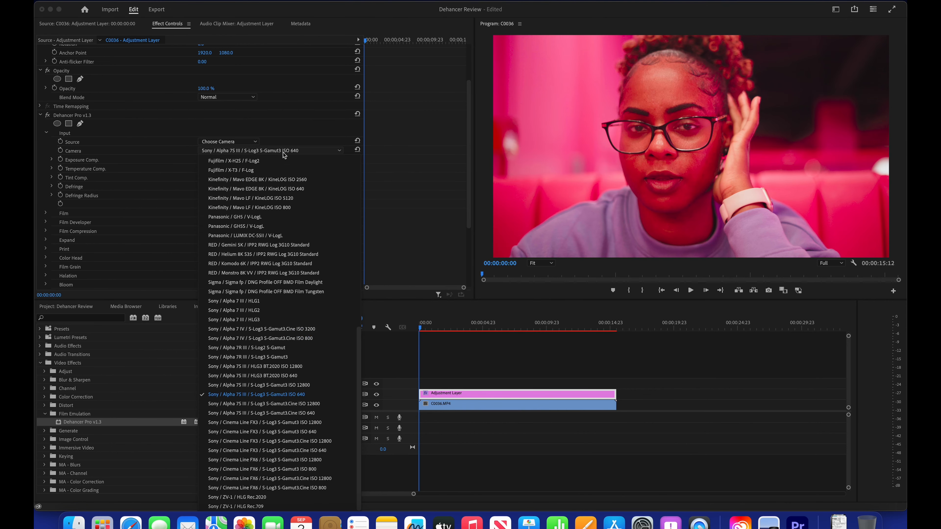
pyautogui.click(281, 386)
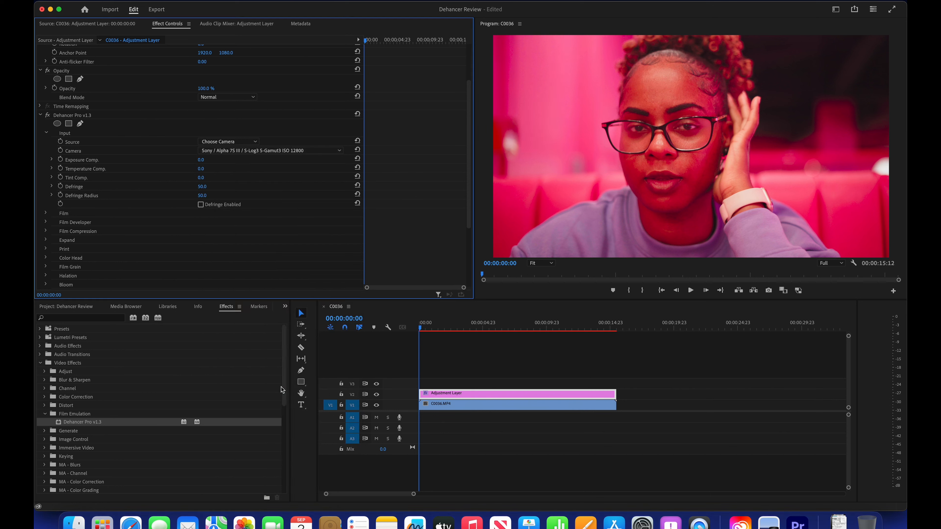
# Step: Reset the Dehancer input to Camera not selected and return the source to Rec.709
pyautogui.click(275, 152)
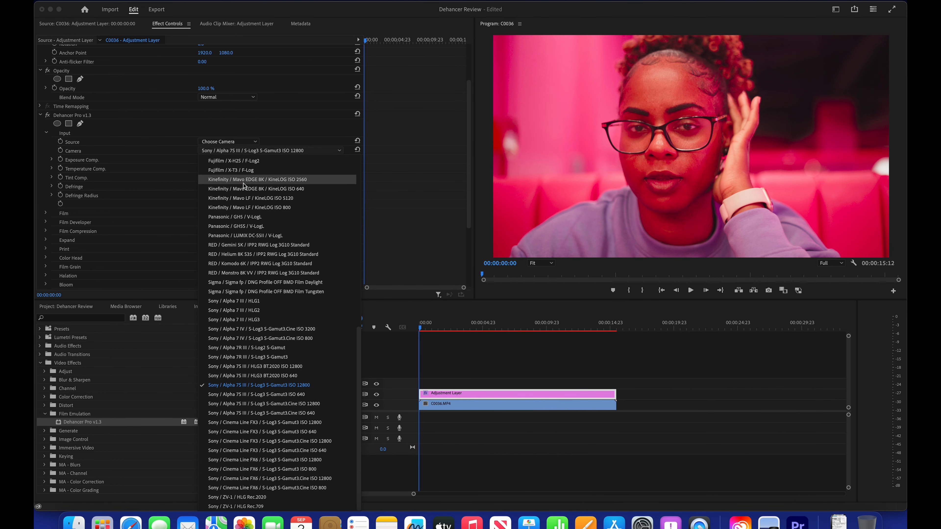
pyautogui.scroll(10, 237, 167)
pyautogui.click(229, 159)
pyautogui.click(228, 142)
pyautogui.click(226, 153)
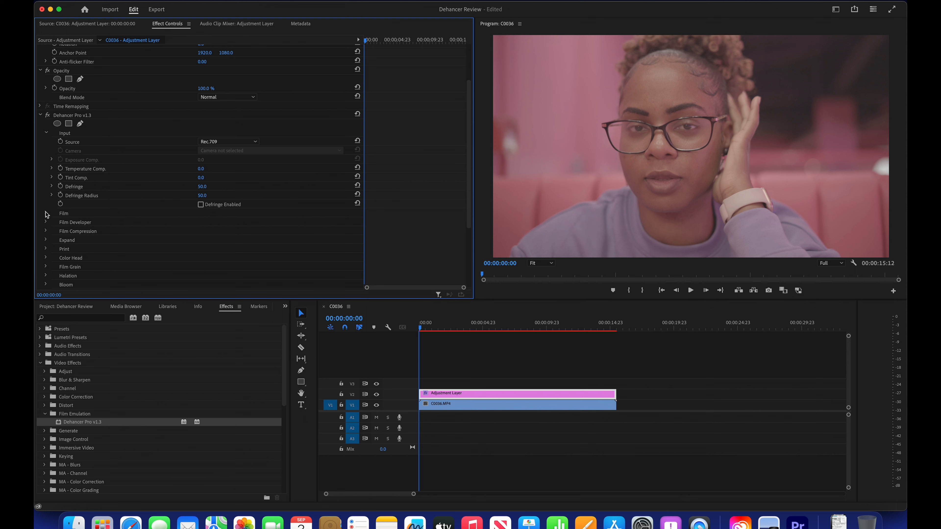
pyautogui.click(47, 134)
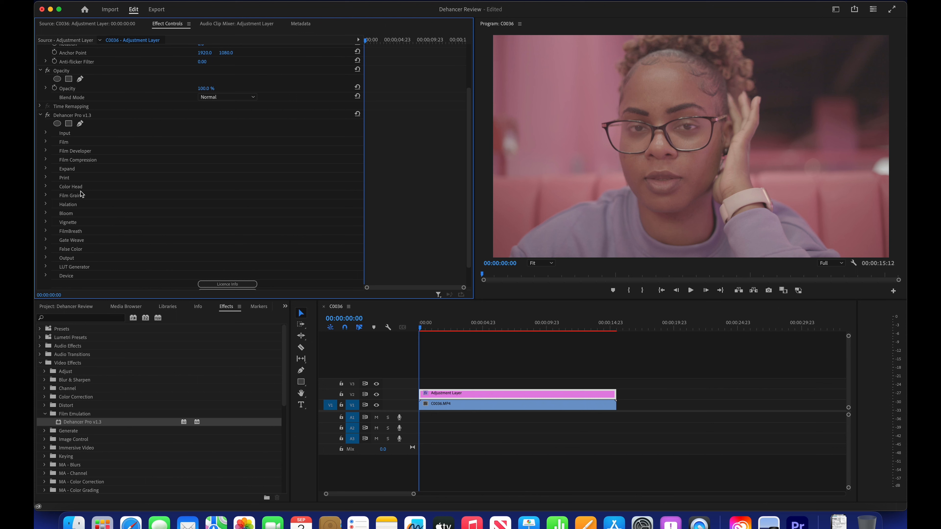
# Step: Browse the available film profiles, keep Kodak Vision3 250D, and enable the Film section
pyautogui.click(47, 143)
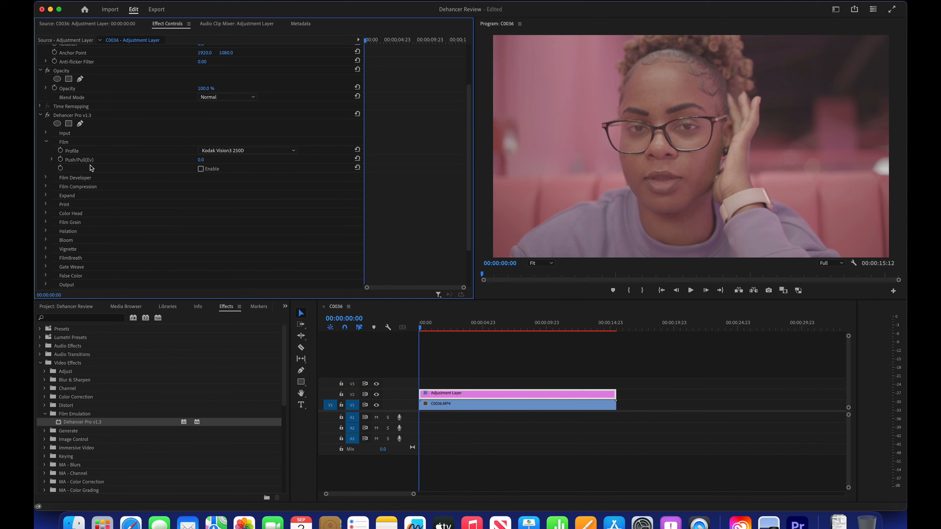
pyautogui.click(262, 152)
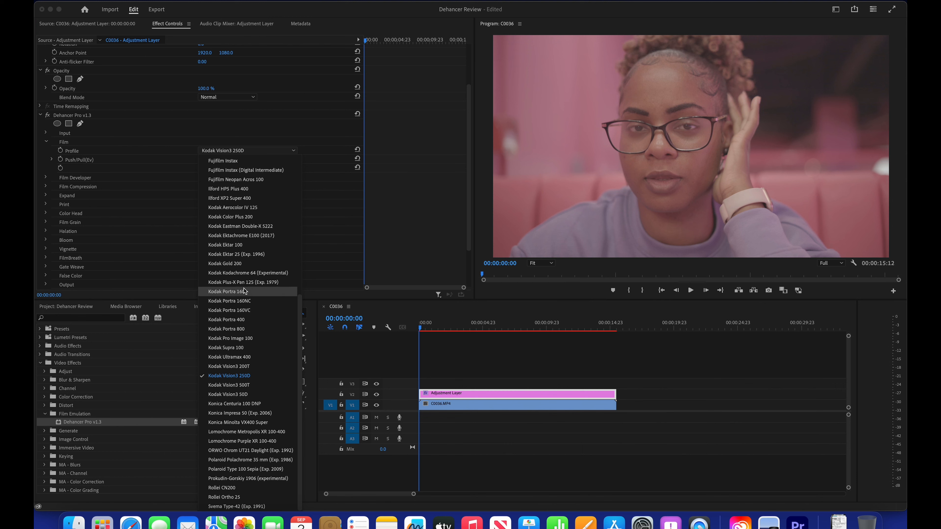
pyautogui.scroll(5, 244, 290)
pyautogui.scroll(-8, 243, 288)
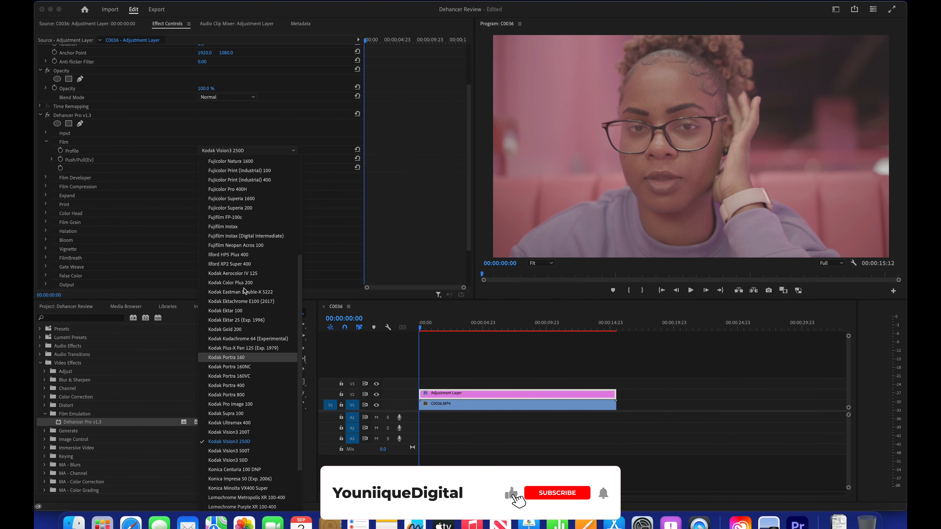
pyautogui.click(179, 173)
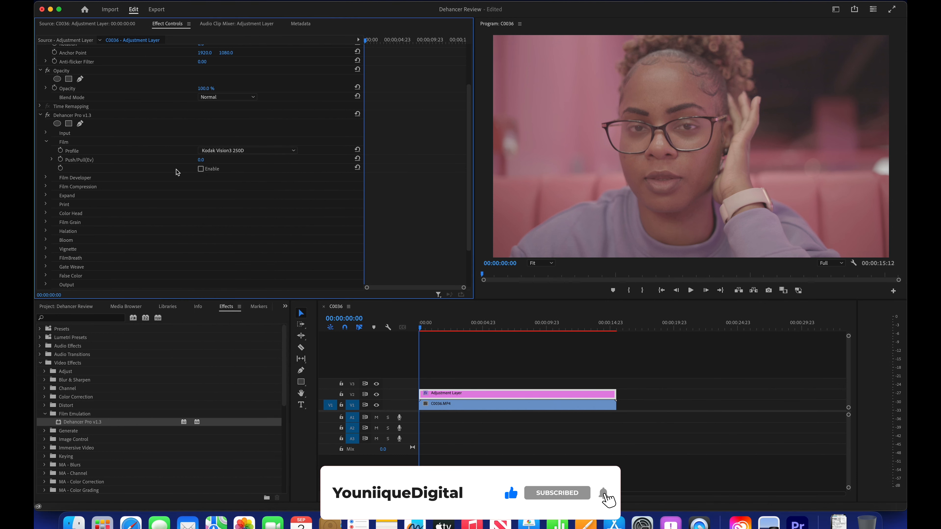
pyautogui.click(201, 169)
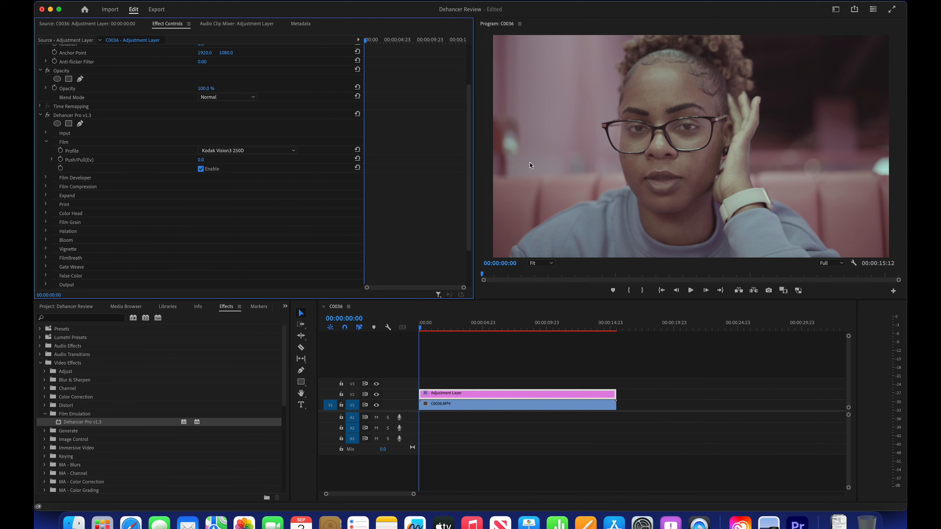
# Step: Set Dehancer's film profile to Kodak Vision3 200T and toggle the Film section off and on to compare the look
pyautogui.click(280, 151)
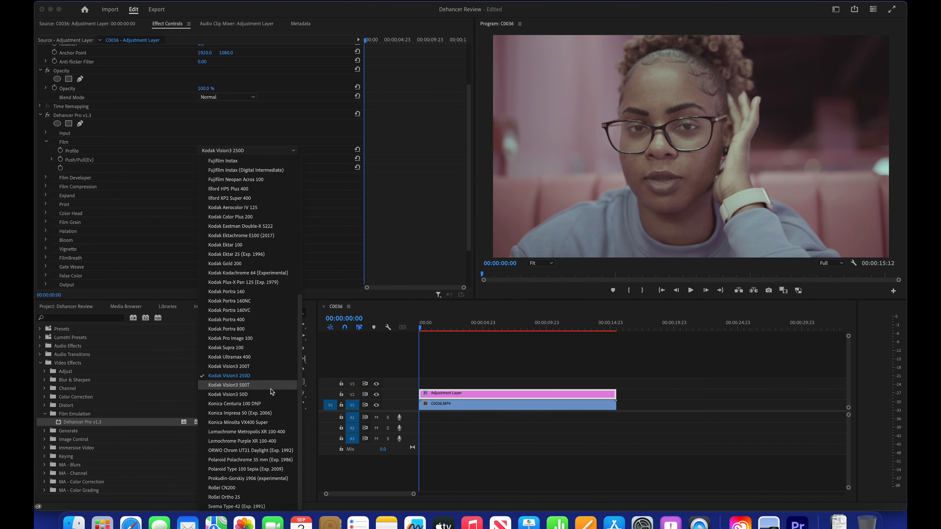
pyautogui.click(250, 368)
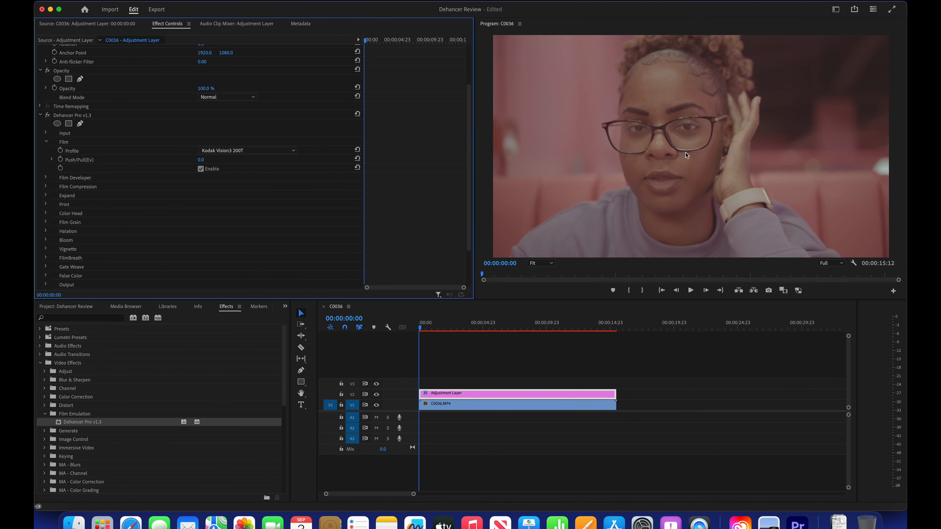
pyautogui.click(202, 171)
pyautogui.click(202, 171)
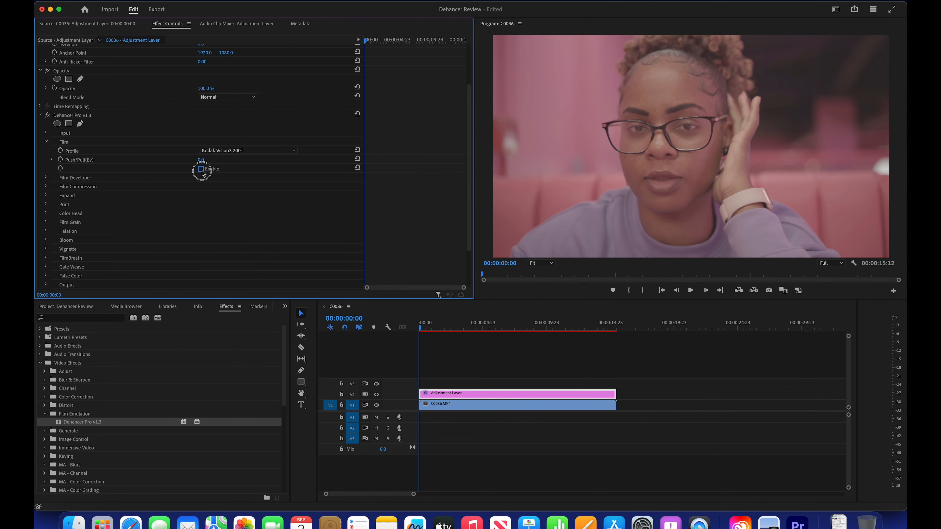
pyautogui.click(200, 169)
pyautogui.click(200, 169)
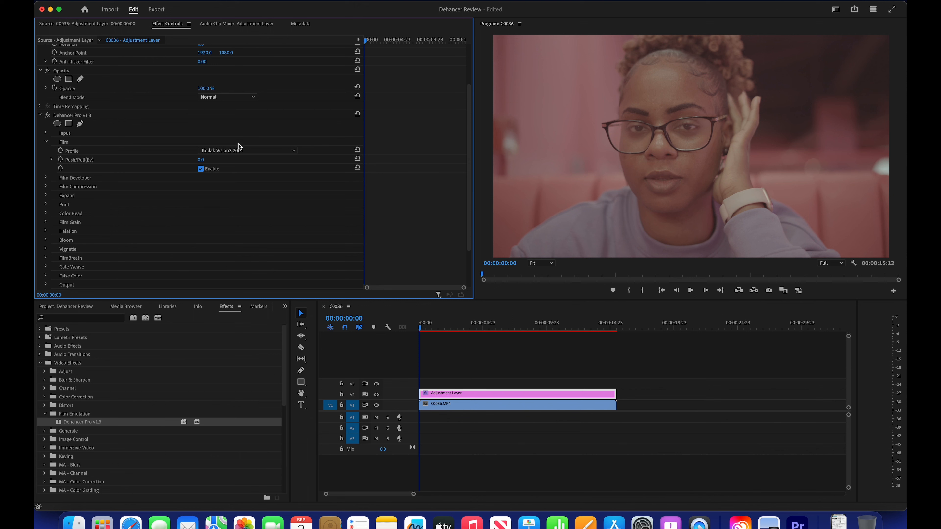
# Step: Try the Kodak Portra 400, Kodak Portra 800 and Kodak Vision3 500T film profiles in turn
pyautogui.click(253, 151)
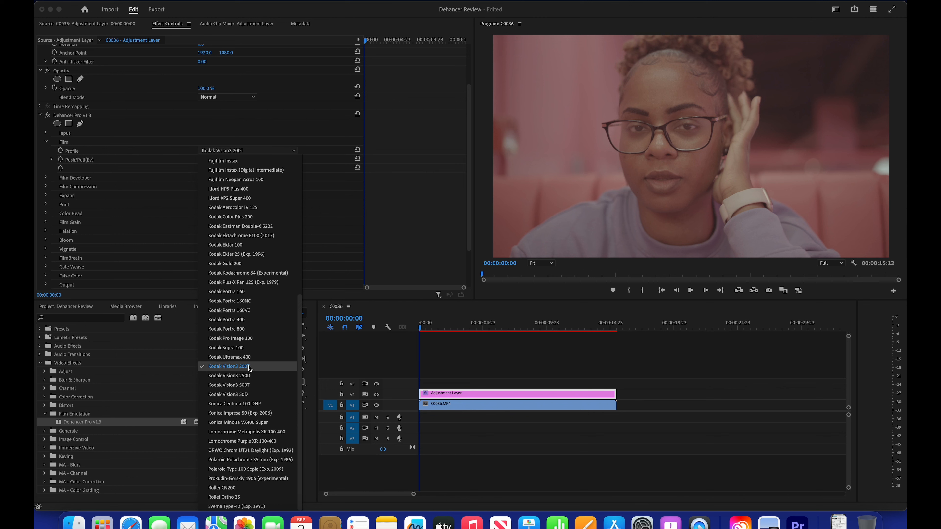
pyautogui.click(247, 322)
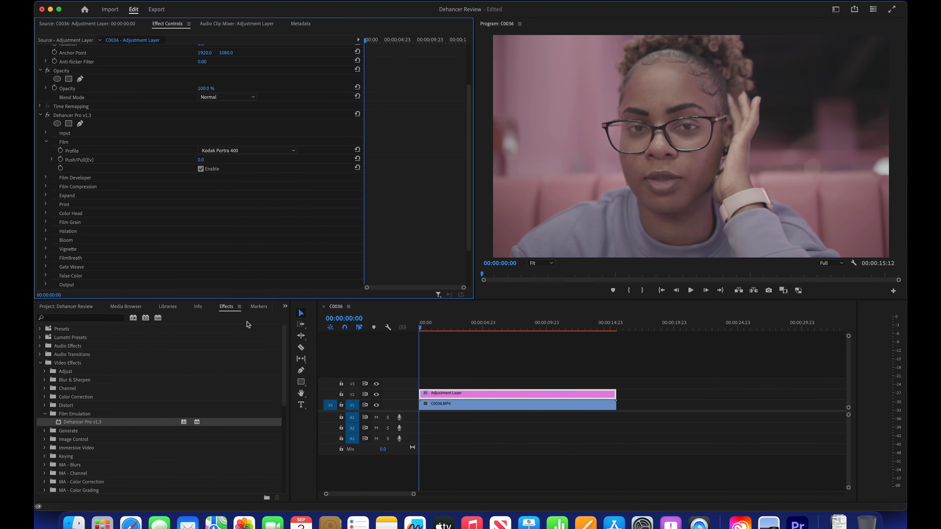
pyautogui.click(246, 151)
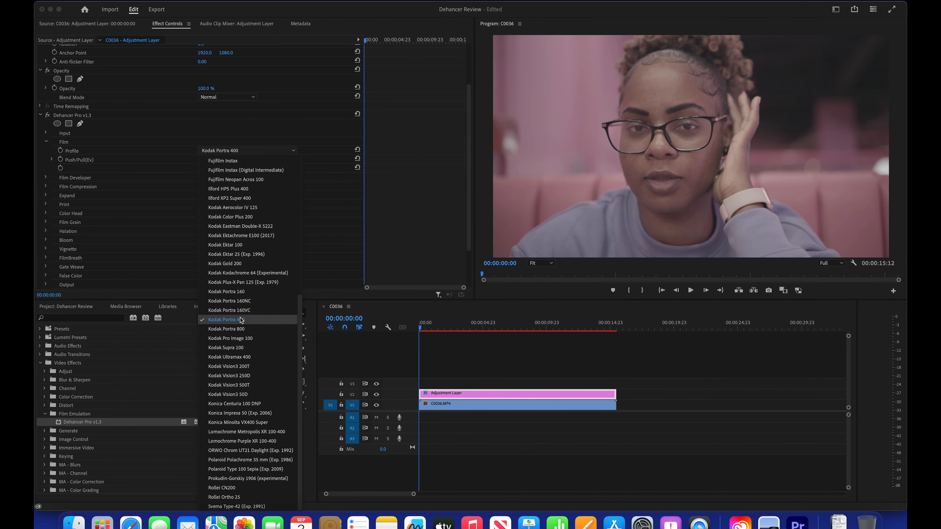
pyautogui.click(236, 329)
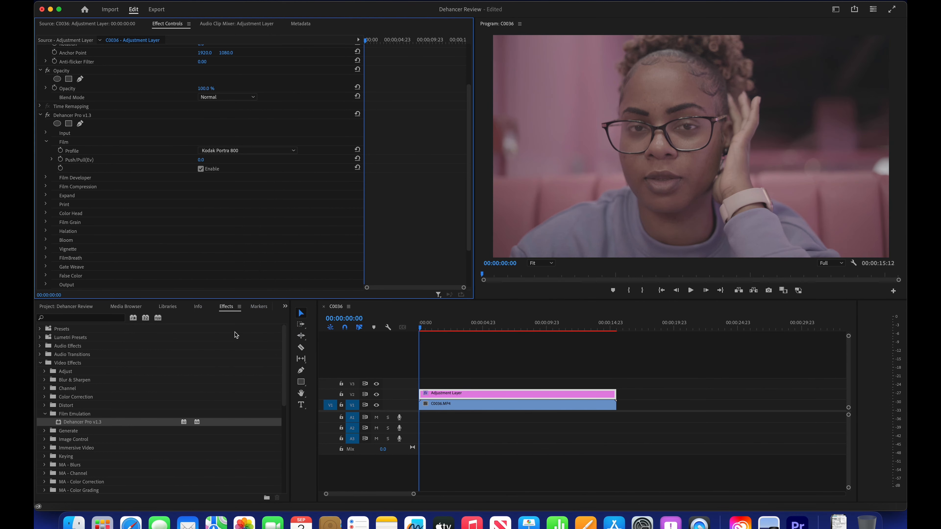
pyautogui.click(261, 151)
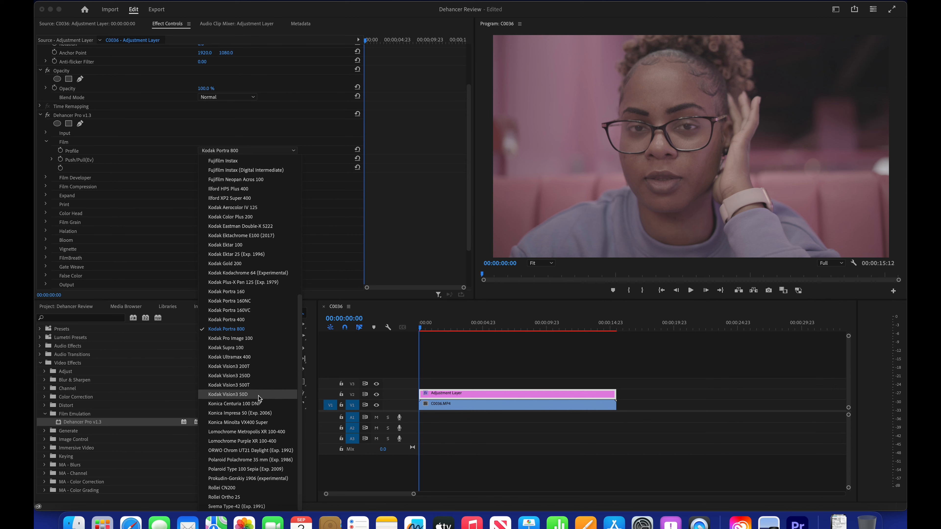
pyautogui.click(254, 385)
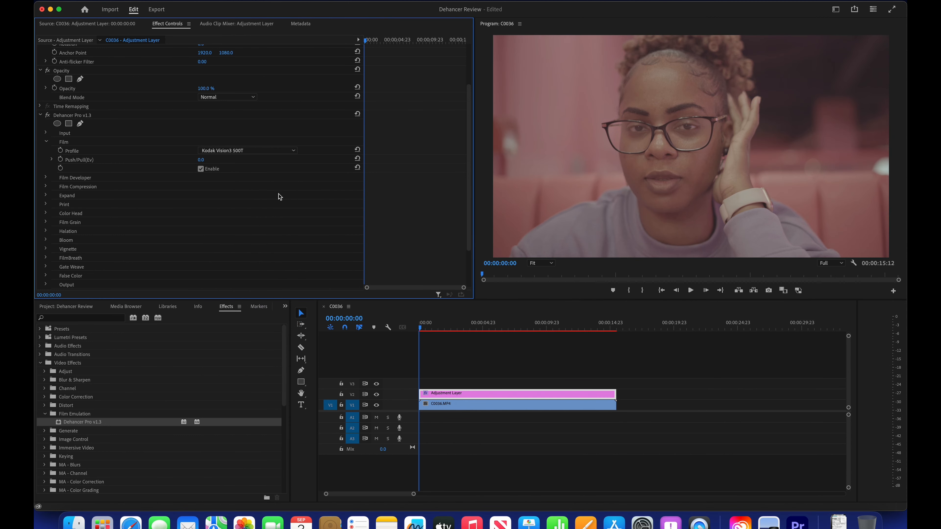
# Step: Try the Polaroid Polachrome 35 mm (Exp. 1986) and Fujicolor Superia 1600 film profiles
pyautogui.click(274, 151)
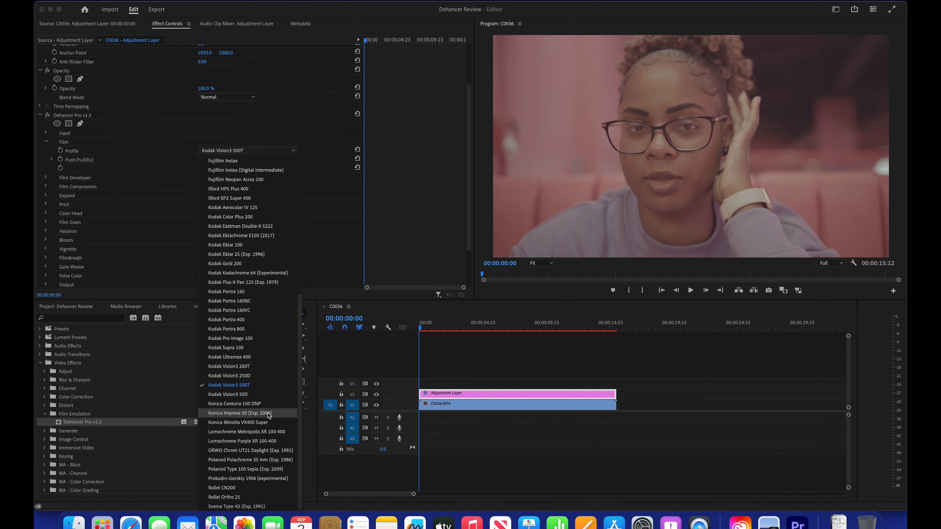
pyautogui.click(244, 463)
pyautogui.click(261, 153)
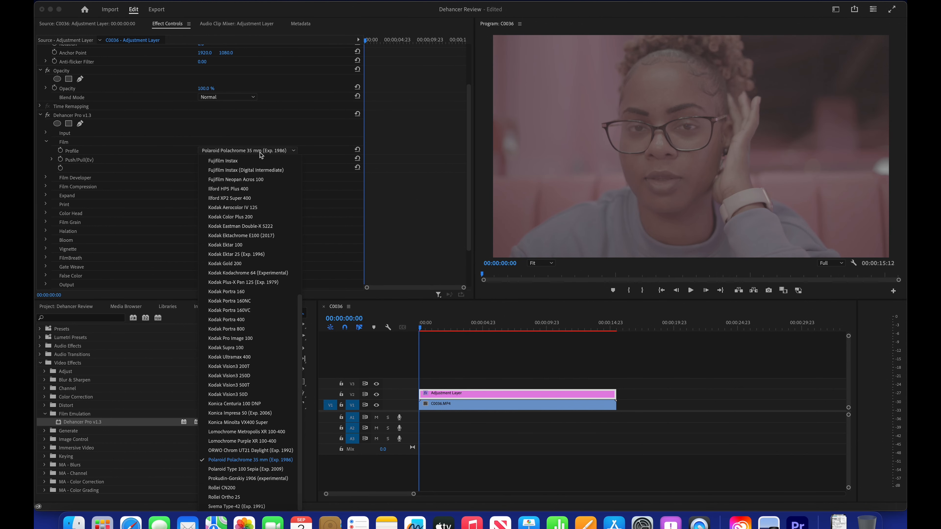
pyautogui.scroll(8, 250, 376)
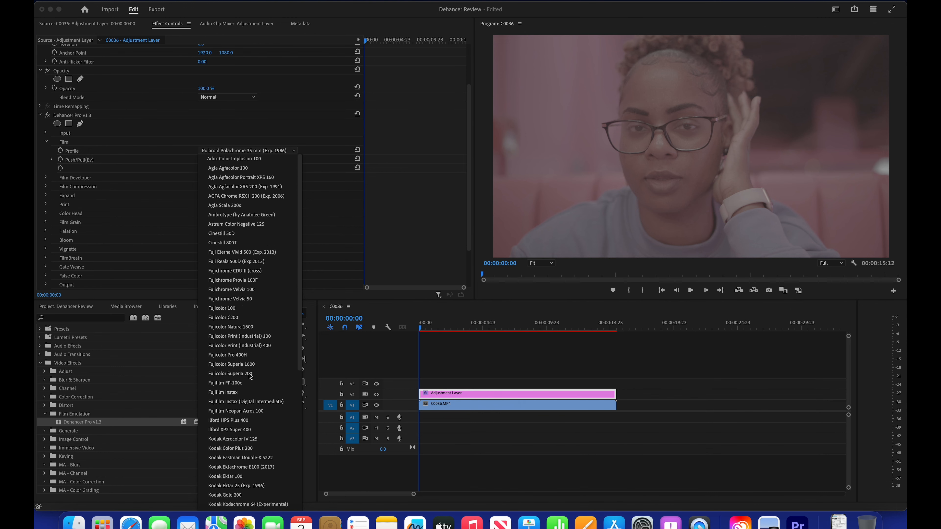
pyautogui.scroll(-3, 250, 376)
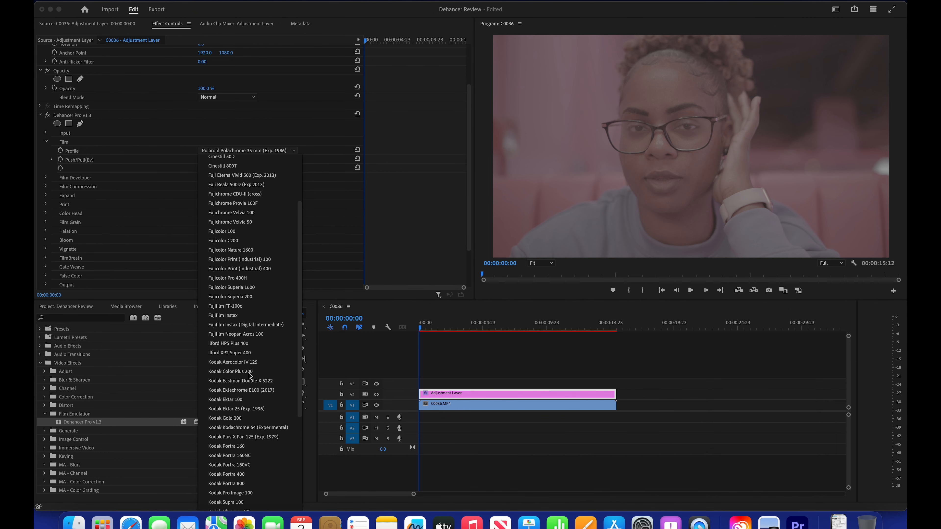
pyautogui.click(259, 291)
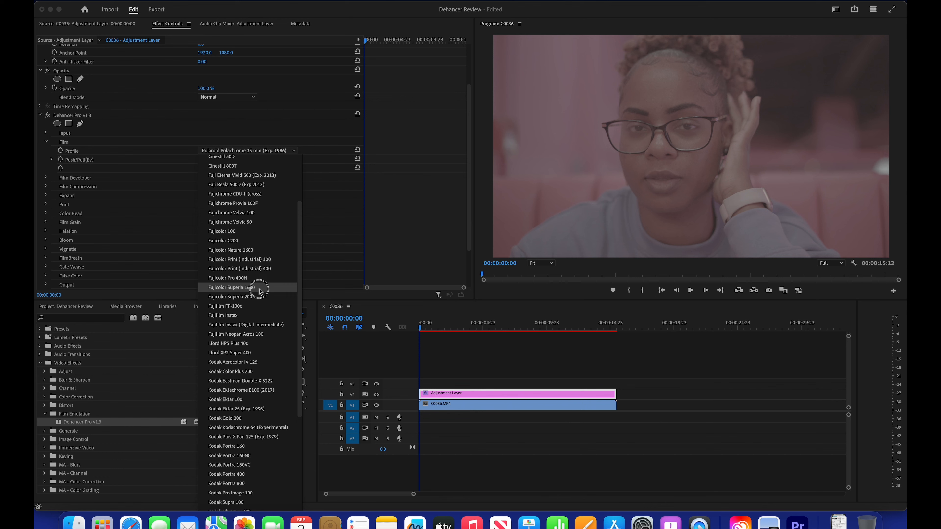
# Step: Set the film profile to Kodak Vision3 200T, and switch from the Film settings to the Film Developer settings
pyautogui.click(276, 151)
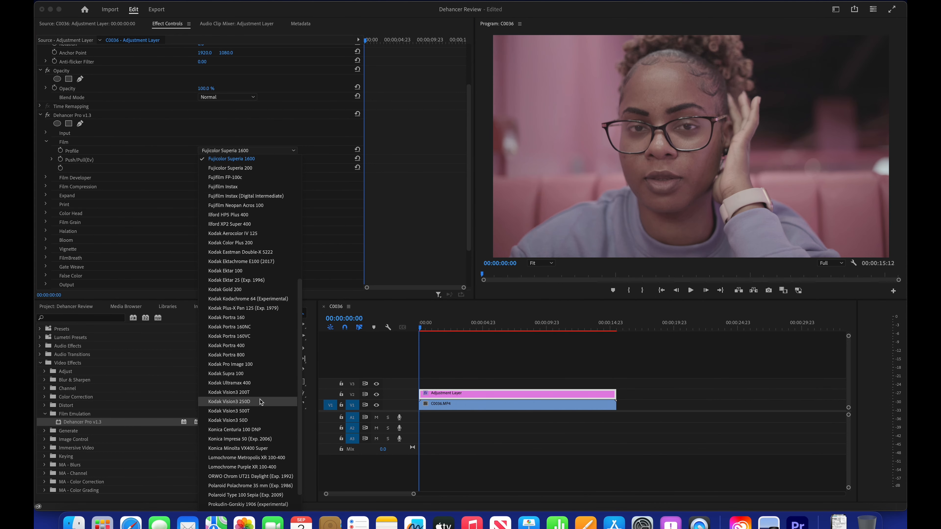
pyautogui.click(258, 393)
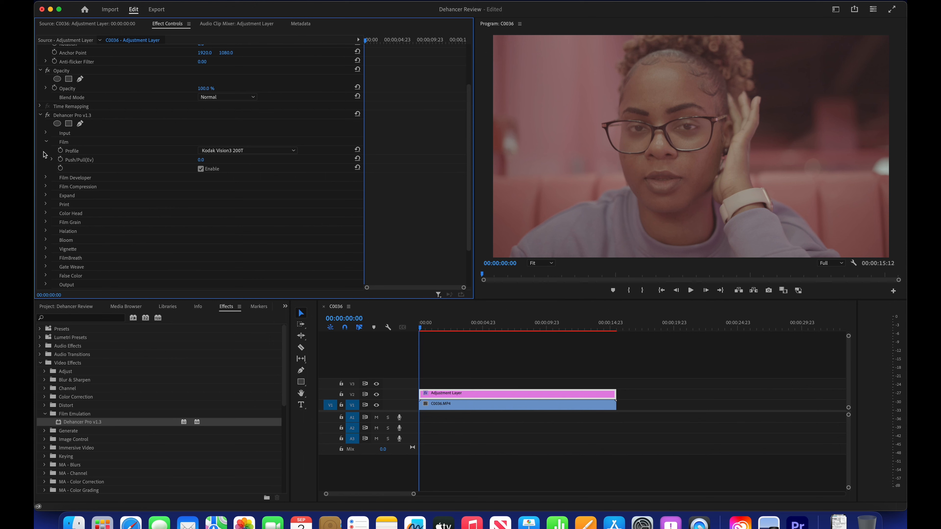
pyautogui.click(46, 142)
pyautogui.click(47, 152)
pyautogui.click(46, 152)
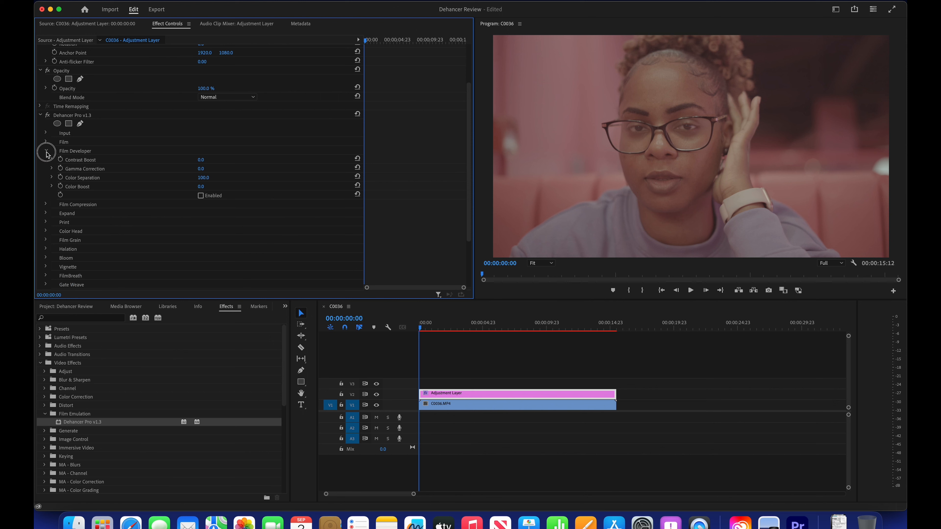
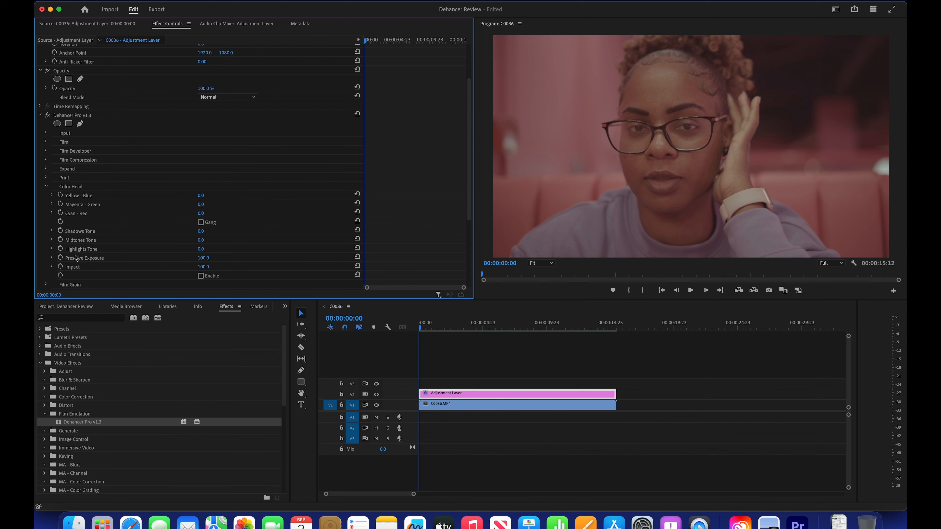
# Step: Switch from Dehancer's Color Head settings to Film Grain and enable grain with the Negative film type and Analogue mode
pyautogui.scroll(-3, 75, 258)
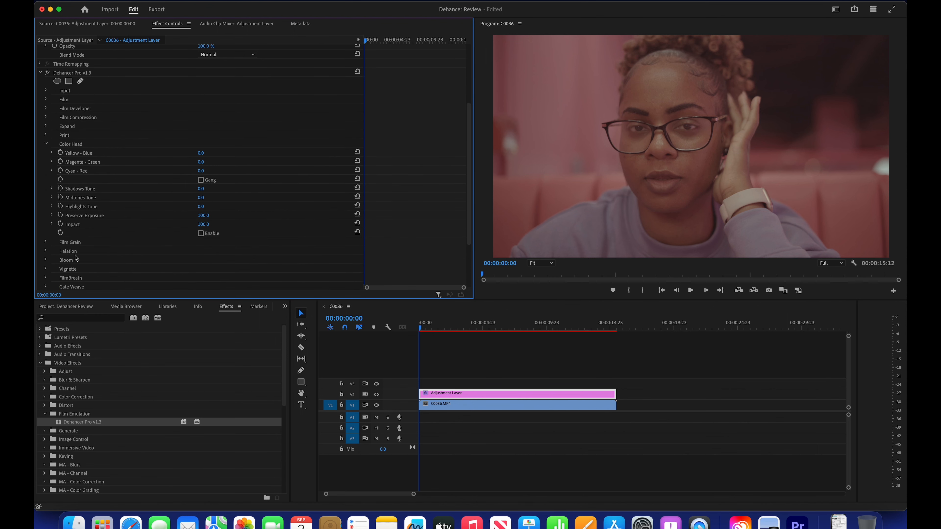
pyautogui.click(47, 146)
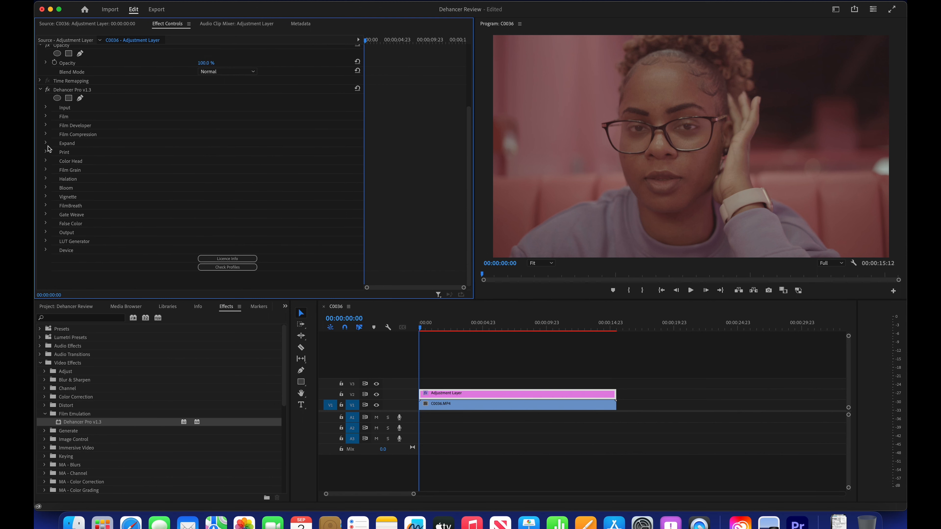
pyautogui.click(46, 170)
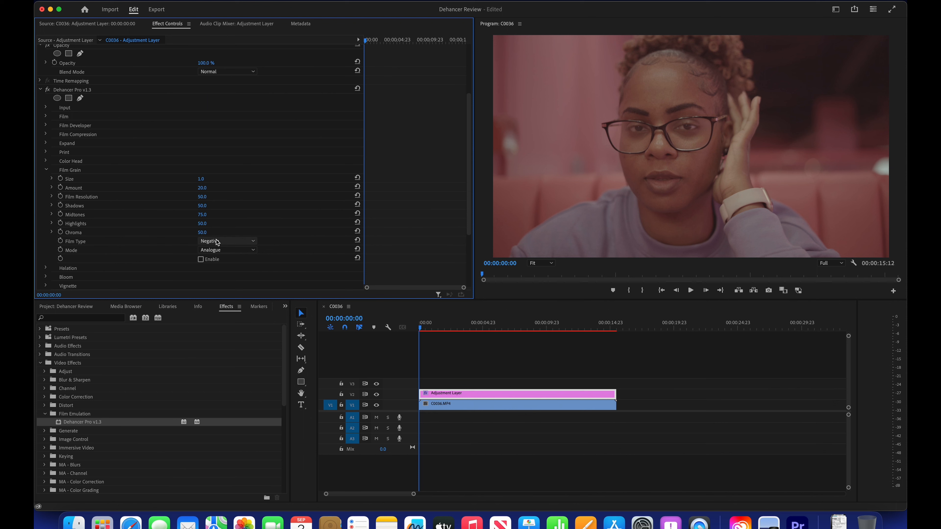
pyautogui.click(228, 244)
pyautogui.click(227, 257)
pyautogui.click(227, 242)
pyautogui.click(227, 248)
pyautogui.click(227, 251)
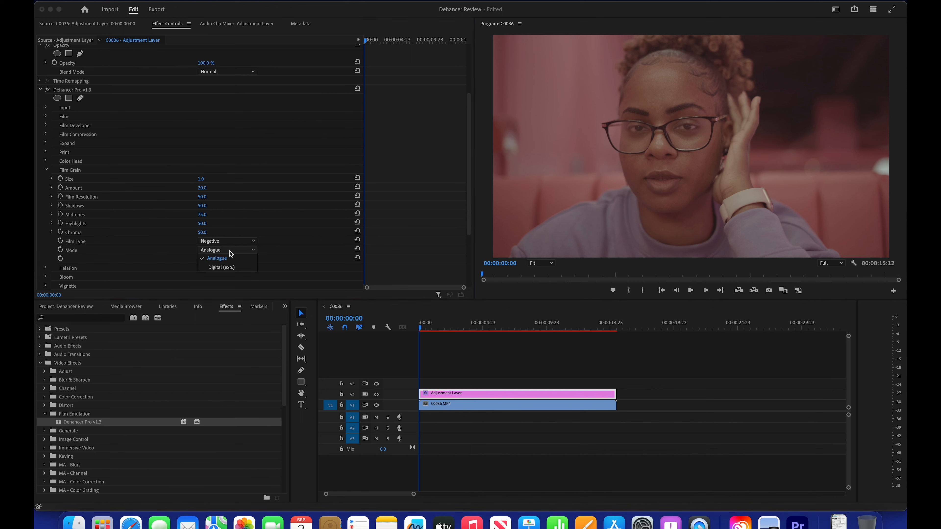
pyautogui.click(223, 259)
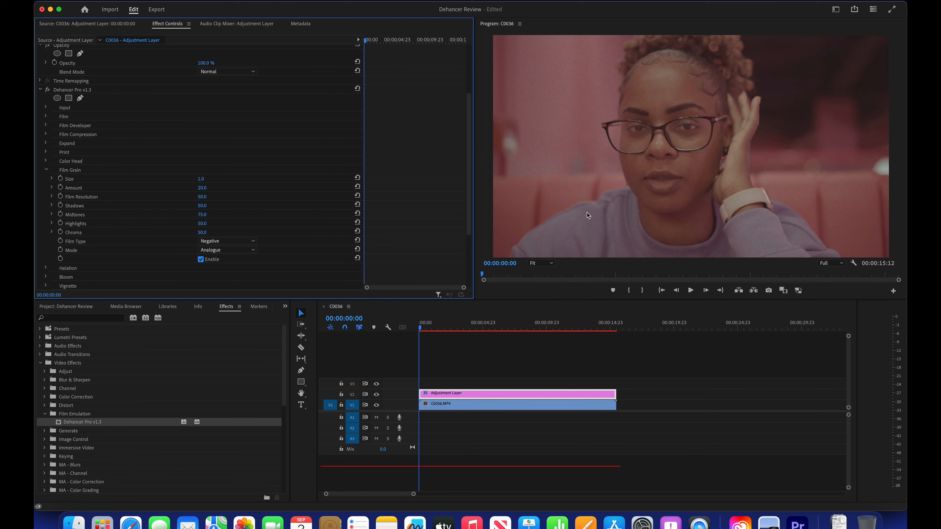
# Step: Try the Positive film type for the grain, restore Negative and play the clip to check the grain
pyautogui.click(237, 242)
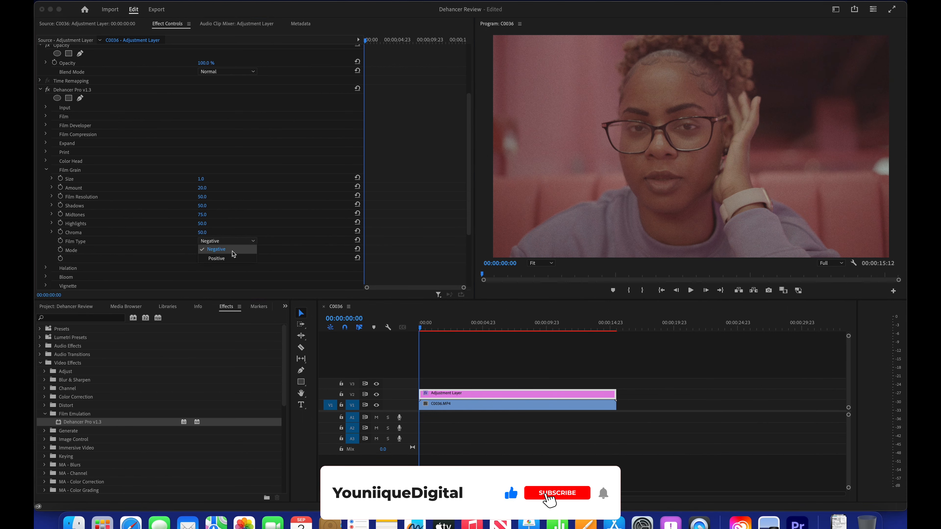
pyautogui.click(222, 259)
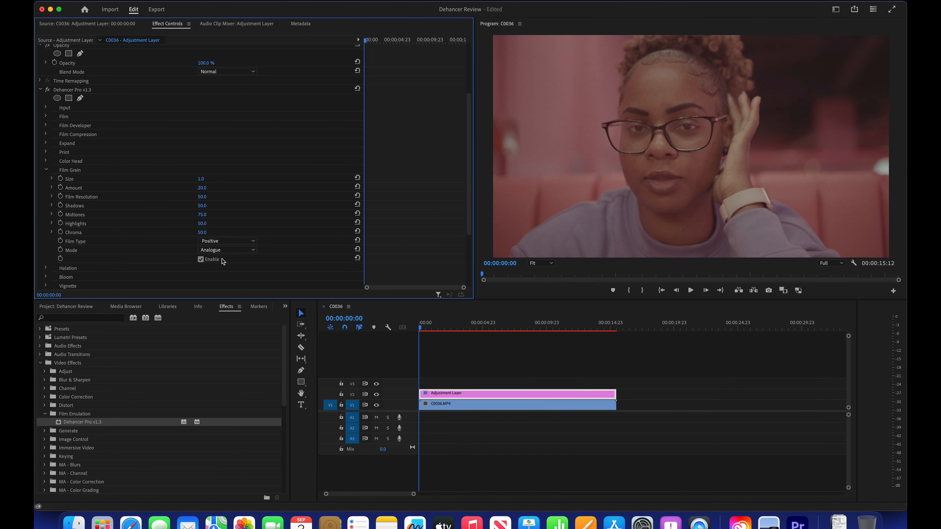
pyautogui.click(234, 244)
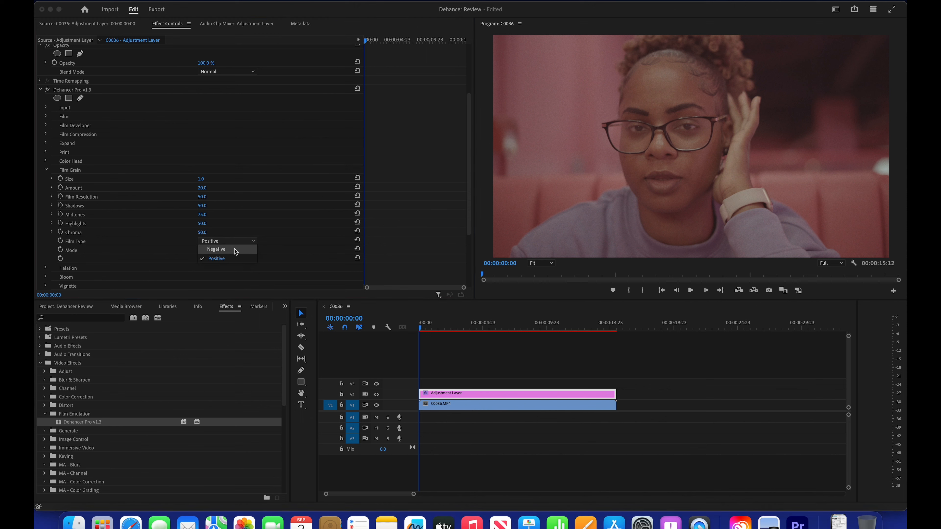
pyautogui.click(235, 248)
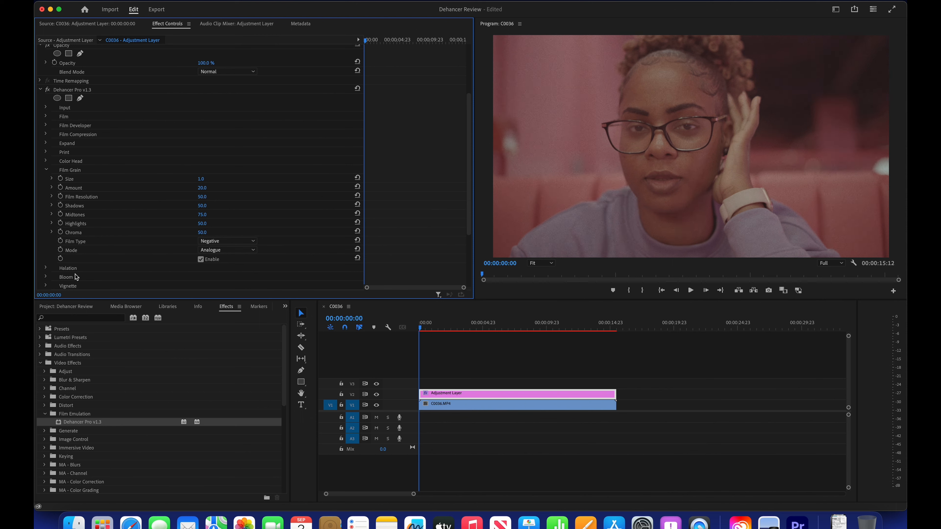
pyautogui.click(694, 291)
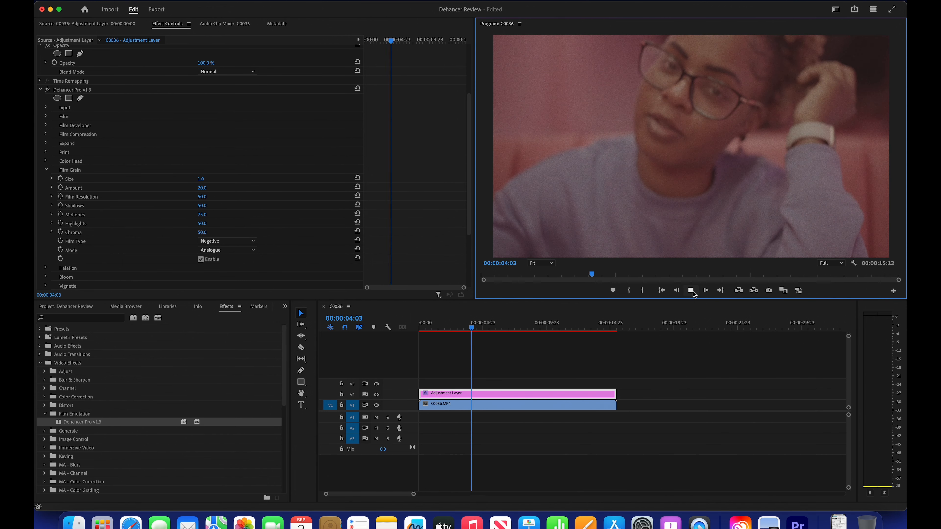
pyautogui.click(692, 292)
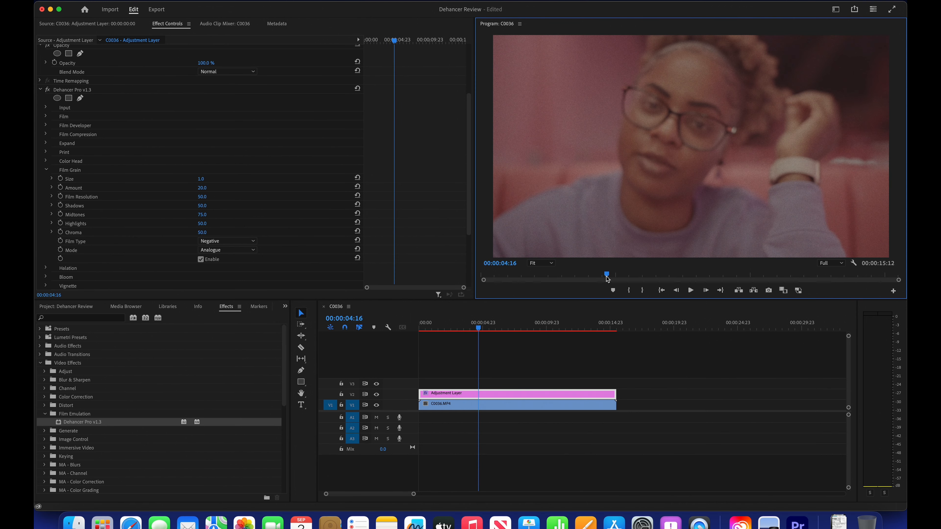
# Step: Examine Dehancer's Output, LUT Generator and Device settings
pyautogui.scroll(-5, 210, 228)
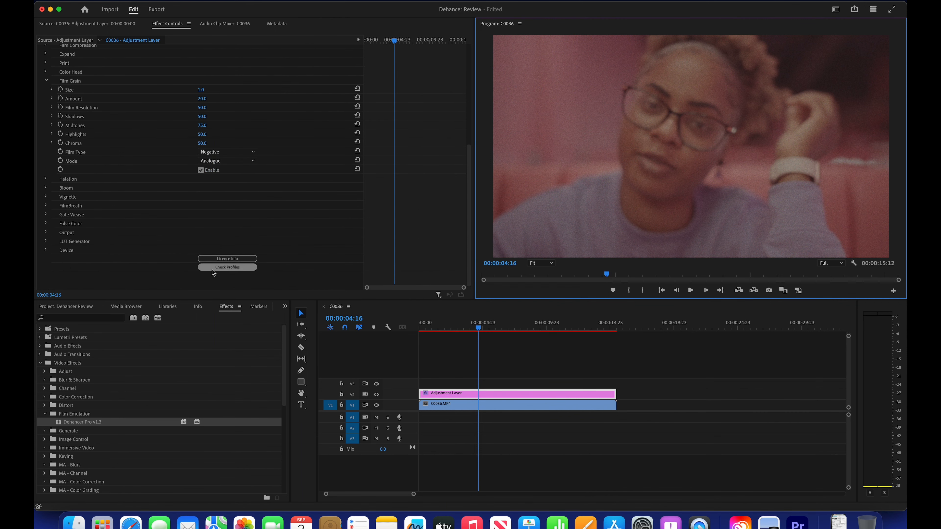
pyautogui.click(47, 232)
pyautogui.click(47, 232)
pyautogui.click(46, 242)
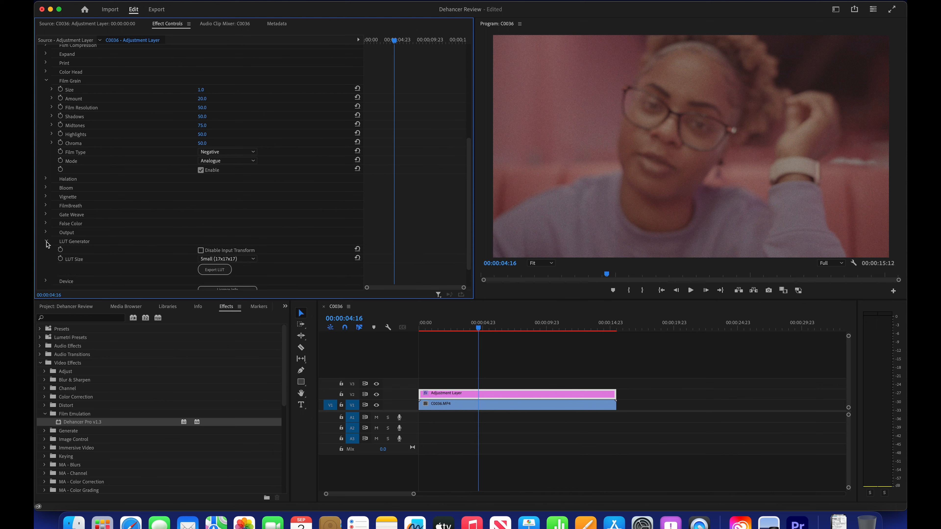
pyautogui.click(46, 241)
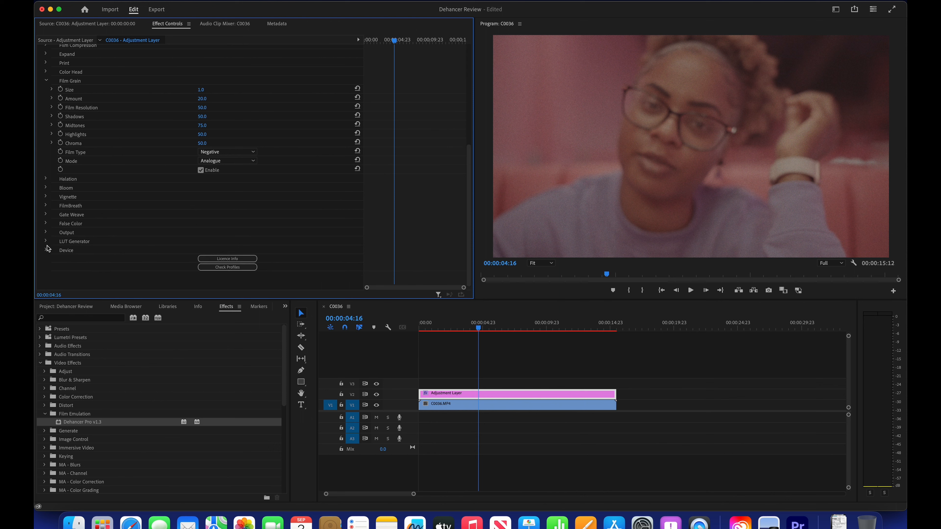
pyautogui.click(46, 251)
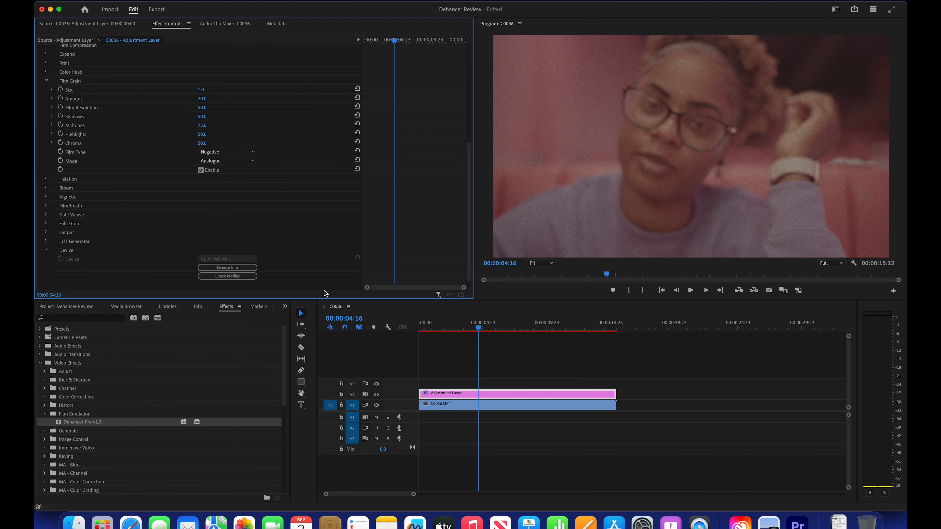
# Step: Play the clip to judge playback with the effect, and return the playhead to 00:00:00:15
pyautogui.click(696, 296)
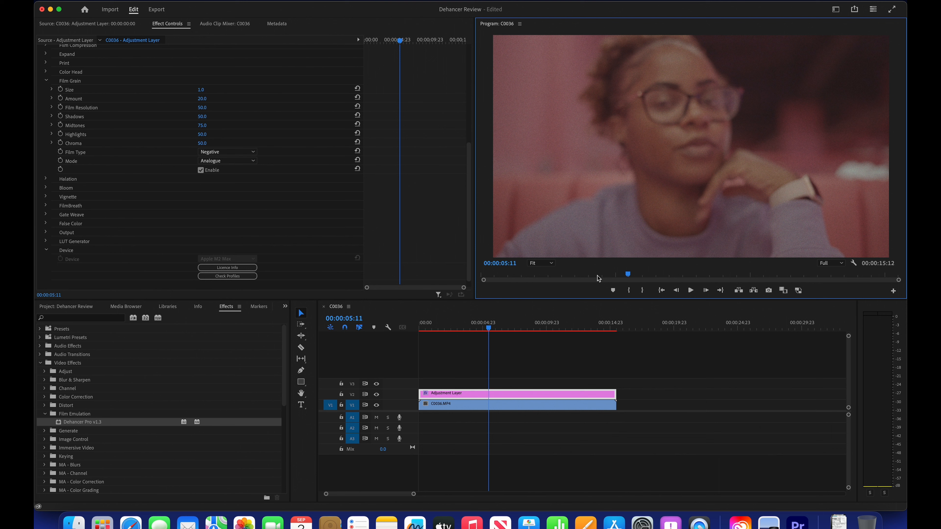
pyautogui.click(556, 276)
pyautogui.click(497, 276)
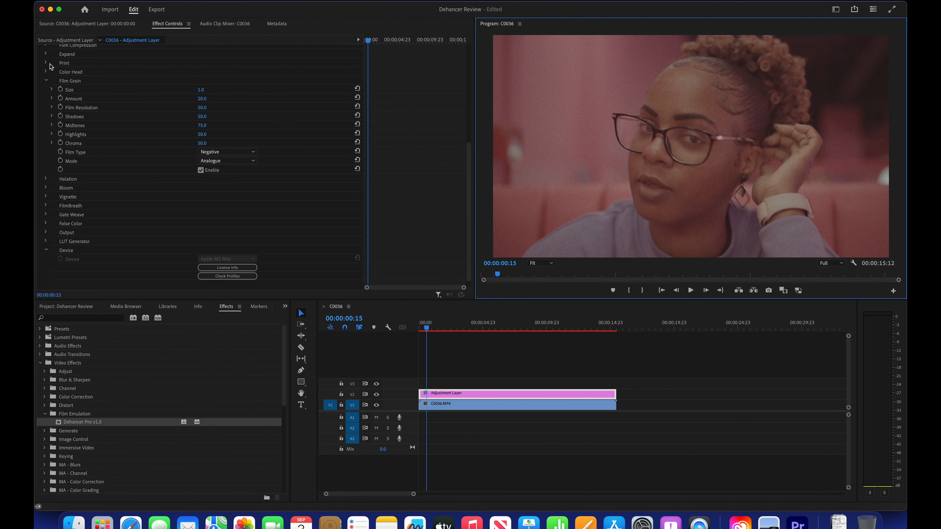
# Step: Switch from the Film Grain settings to Halation and enable halation
pyautogui.click(47, 81)
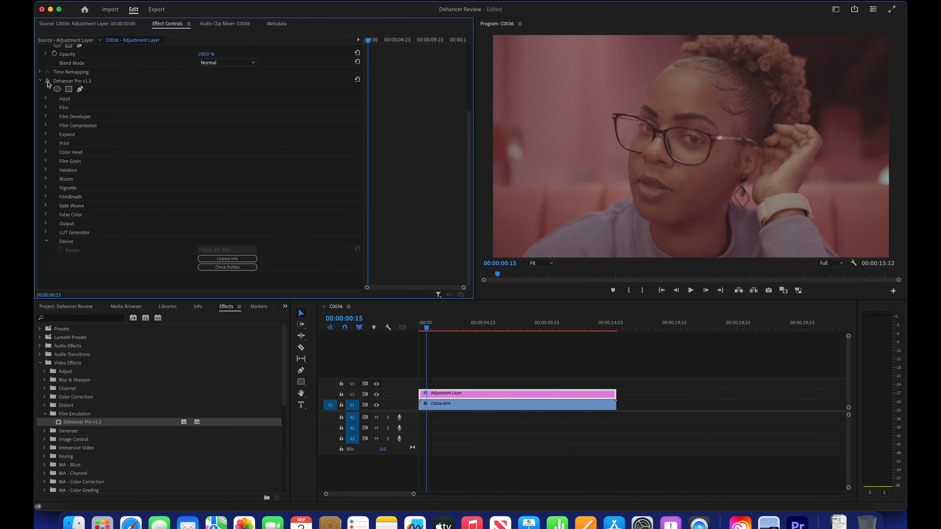
pyautogui.click(46, 171)
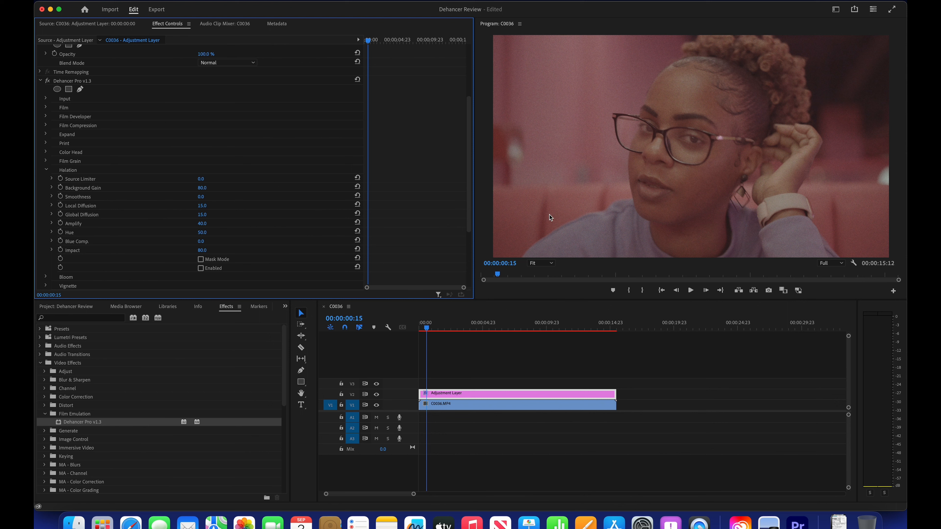
pyautogui.click(201, 268)
pyautogui.click(200, 268)
# Step: Inspect the halation at 00:00:01:15, 00:00:02:22 and 00:00:01:04 in the clip
pyautogui.moveTo(497, 274); pyautogui.dragTo(526, 275)
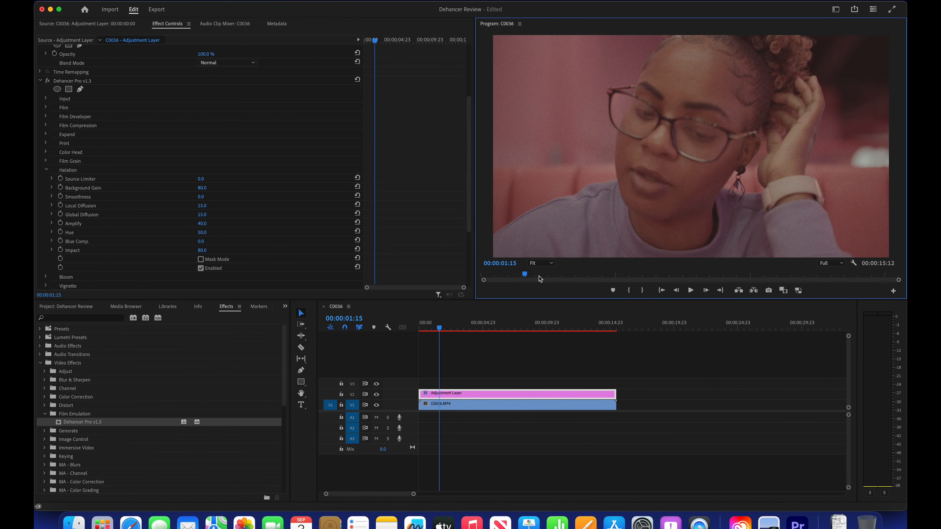
pyautogui.click(558, 277)
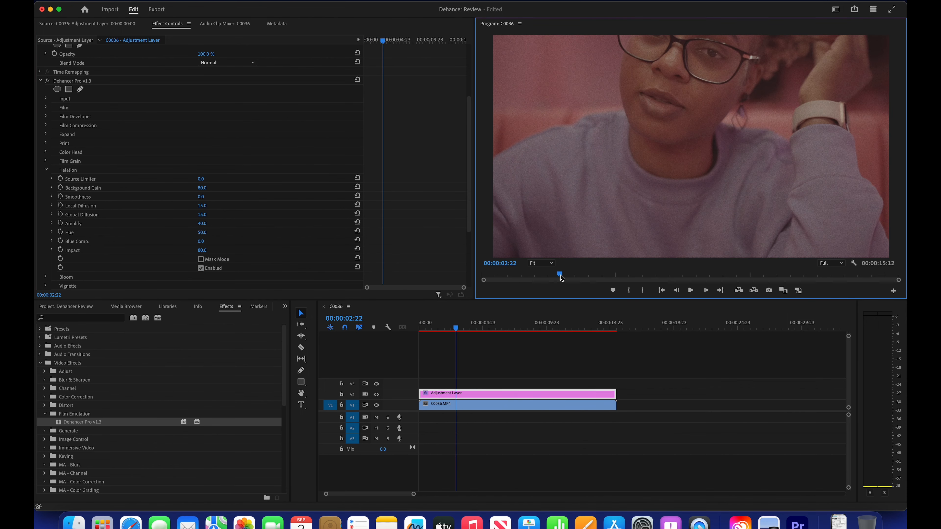
pyautogui.click(513, 275)
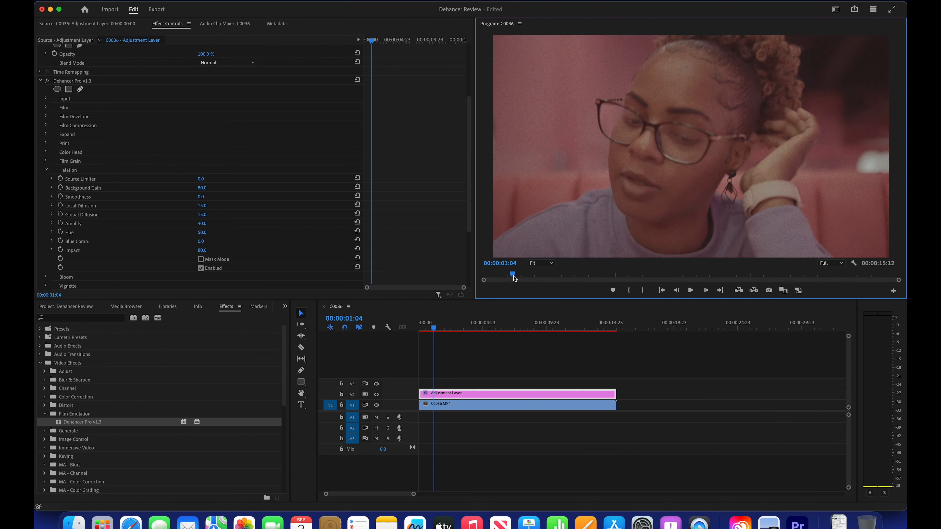
# Step: Switch from the Halation settings to Bloom and enable bloom
pyautogui.click(47, 171)
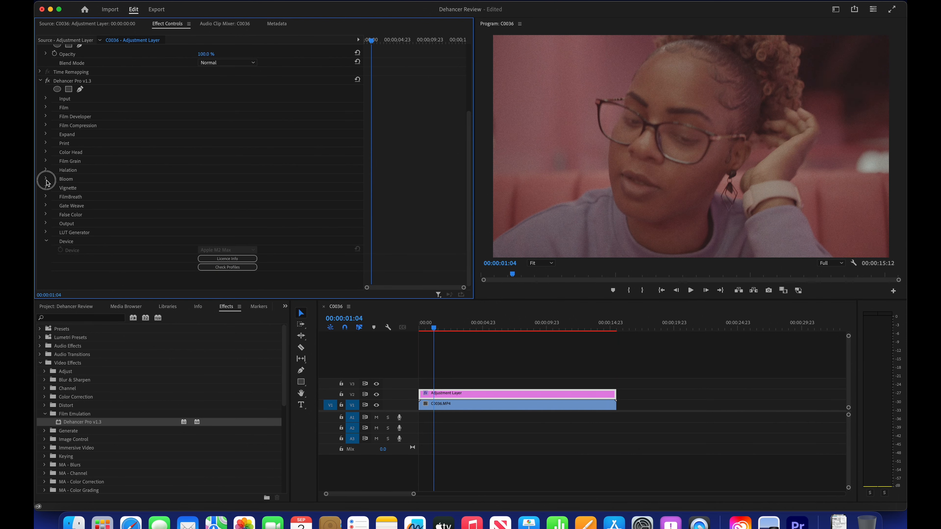
pyautogui.click(46, 180)
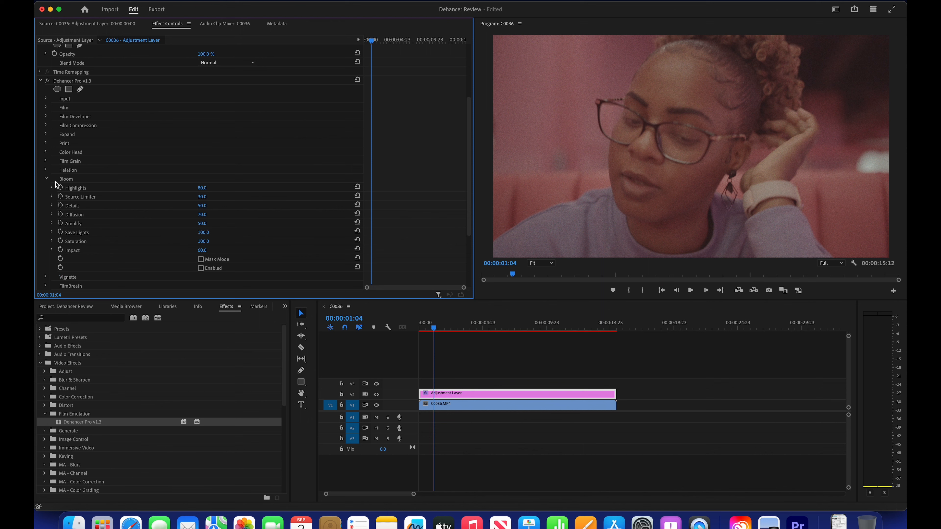
pyautogui.click(201, 268)
pyautogui.click(46, 178)
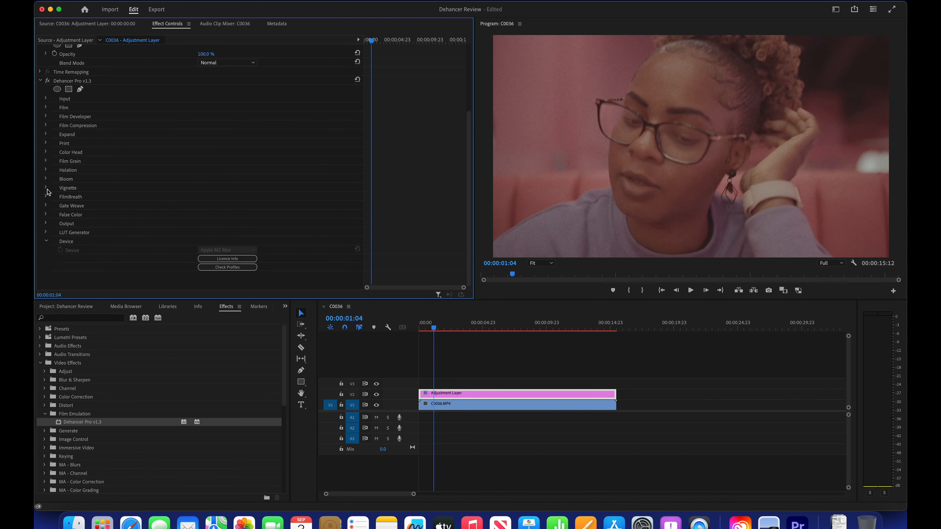
# Step: Toggle Dehancer's Vignette on and off several times to compare the picture with and without it
pyautogui.click(46, 188)
pyautogui.click(203, 252)
pyautogui.click(202, 252)
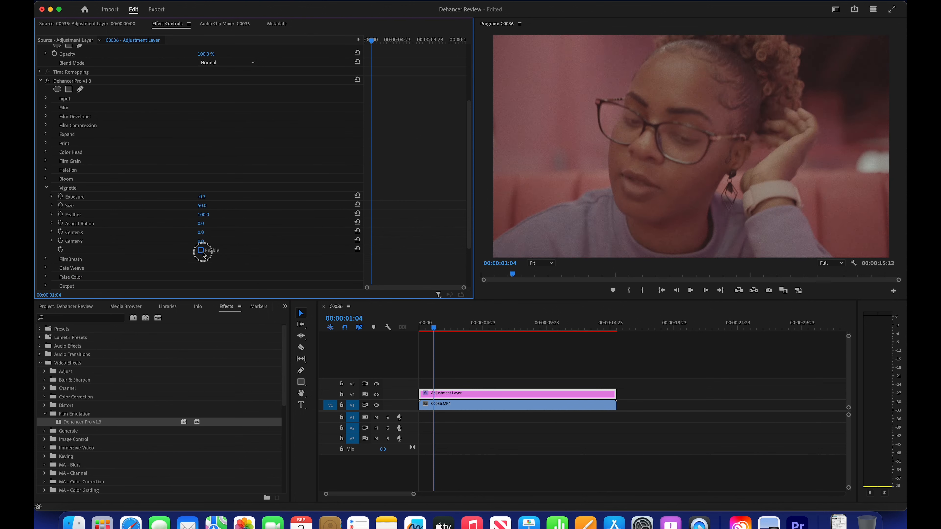
pyautogui.click(200, 251)
pyautogui.click(201, 251)
pyautogui.click(201, 250)
pyautogui.click(200, 251)
pyautogui.click(46, 188)
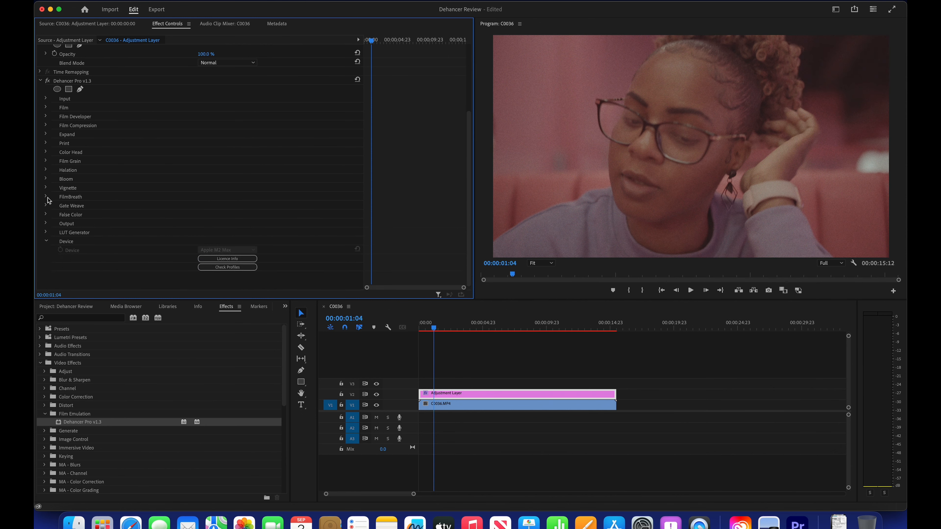
# Step: Enable Dehancer's FilmBreath
pyautogui.click(46, 197)
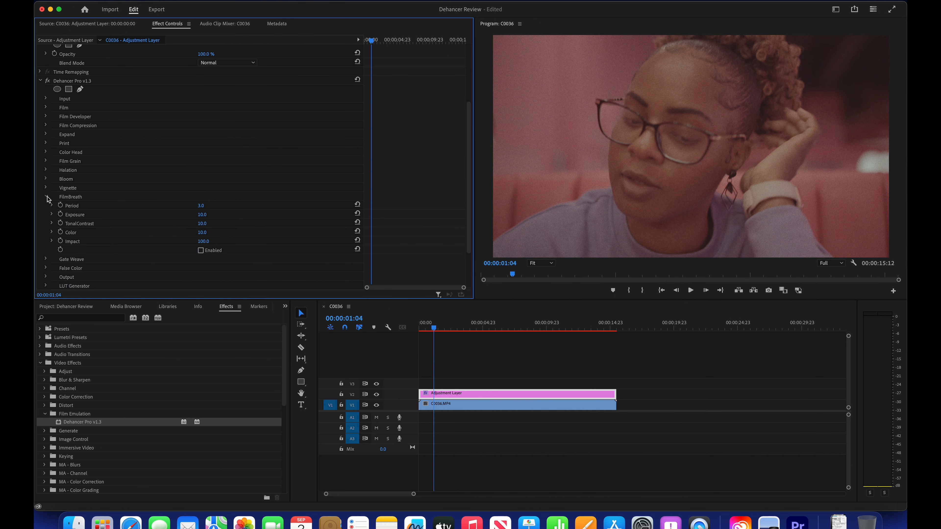
pyautogui.click(202, 250)
# Step: Examine the Gate Weave parameters and the Output section's Total Impact, leaving the FilmBreath settings collapsed
pyautogui.click(46, 259)
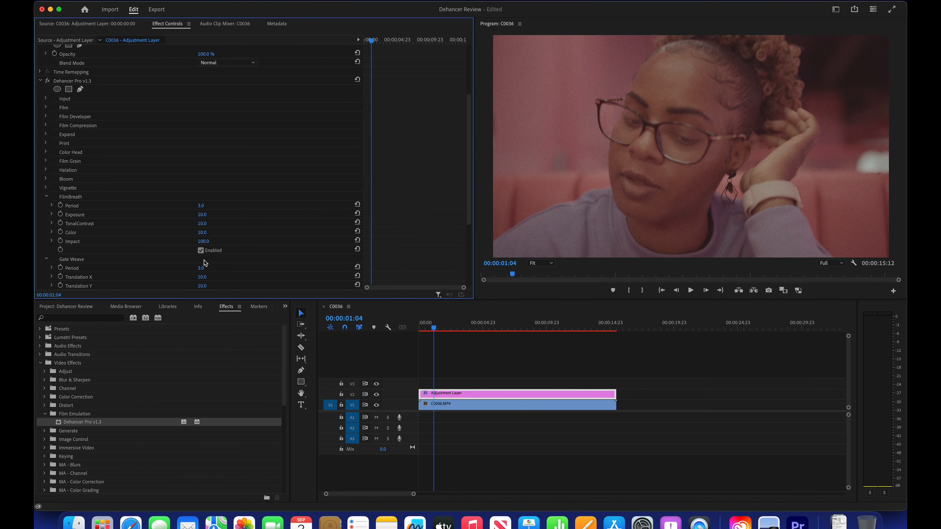
pyautogui.scroll(-5, 204, 263)
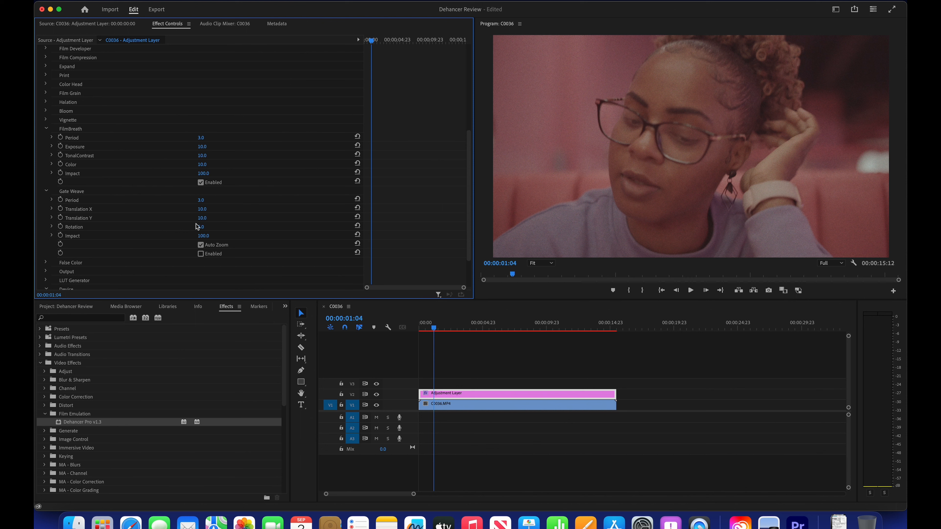
pyautogui.click(47, 192)
pyautogui.click(47, 141)
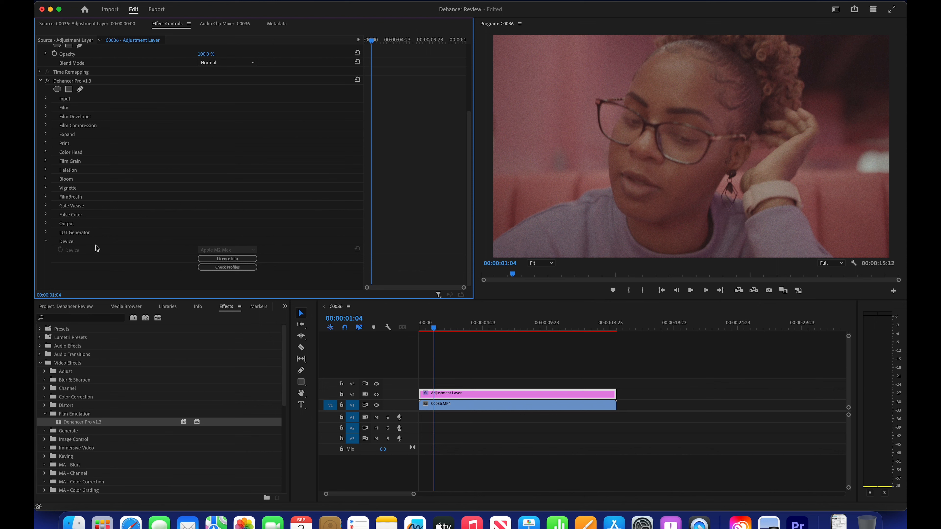
pyautogui.click(46, 224)
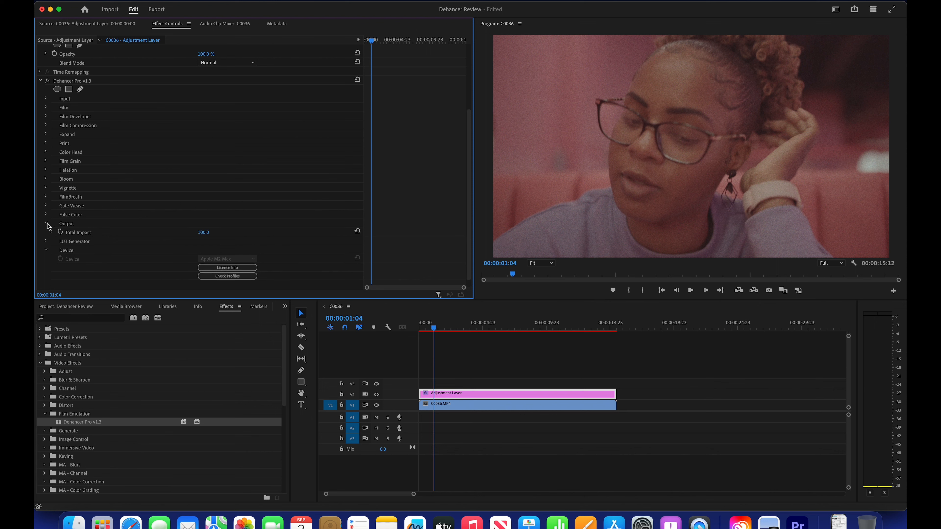
pyautogui.click(47, 224)
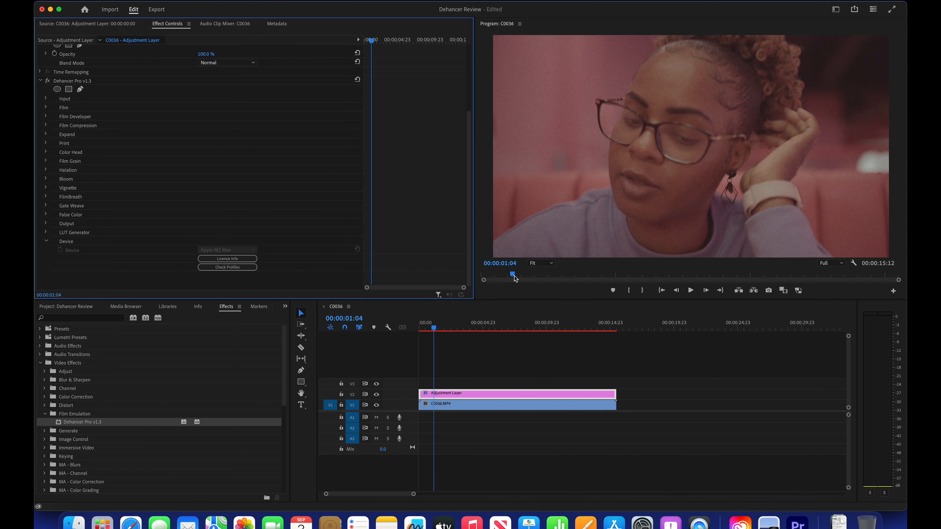
# Step: Return the playhead to the start of the sequence and expand Dehancer's Film settings
pyautogui.moveTo(513, 275); pyautogui.dragTo(471, 275)
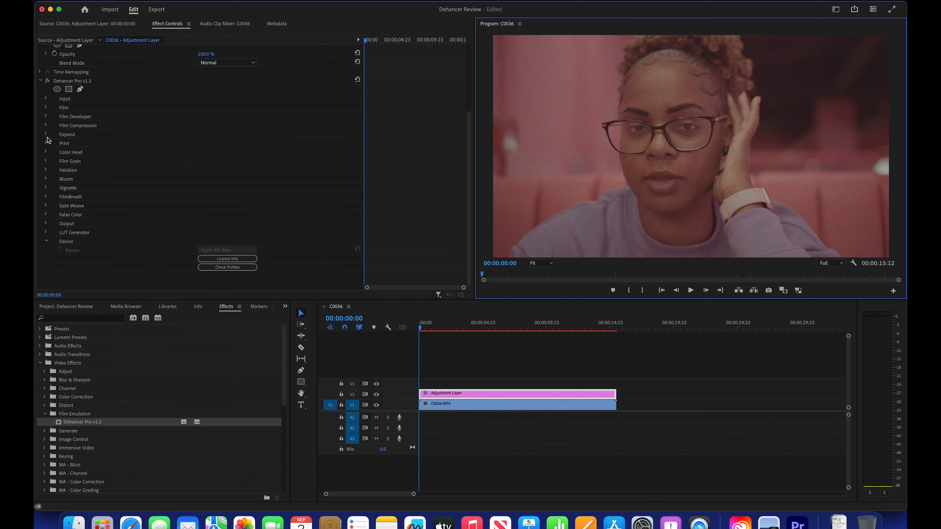
pyautogui.click(46, 108)
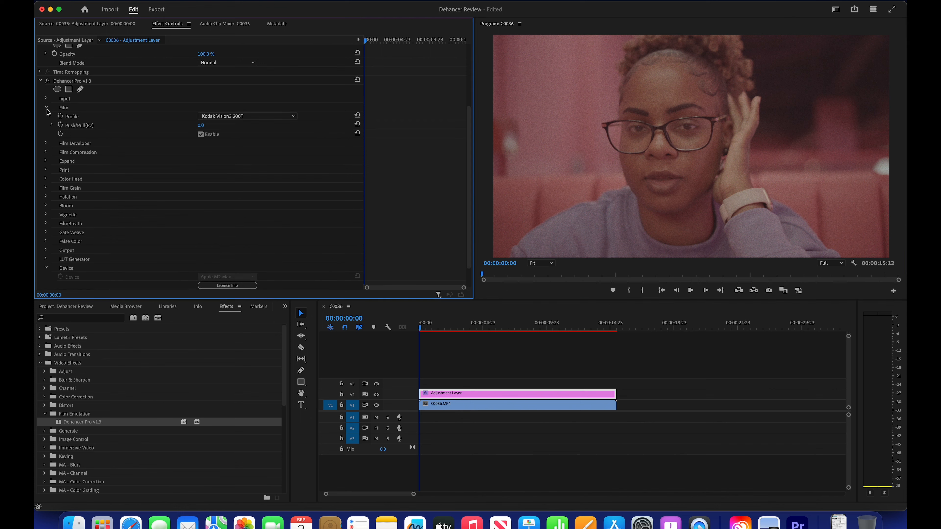
# Step: Try the black-and-white film profiles Ilford XP2 Super 400 and Ilford HP5 Plus 400 in turn
pyautogui.click(278, 118)
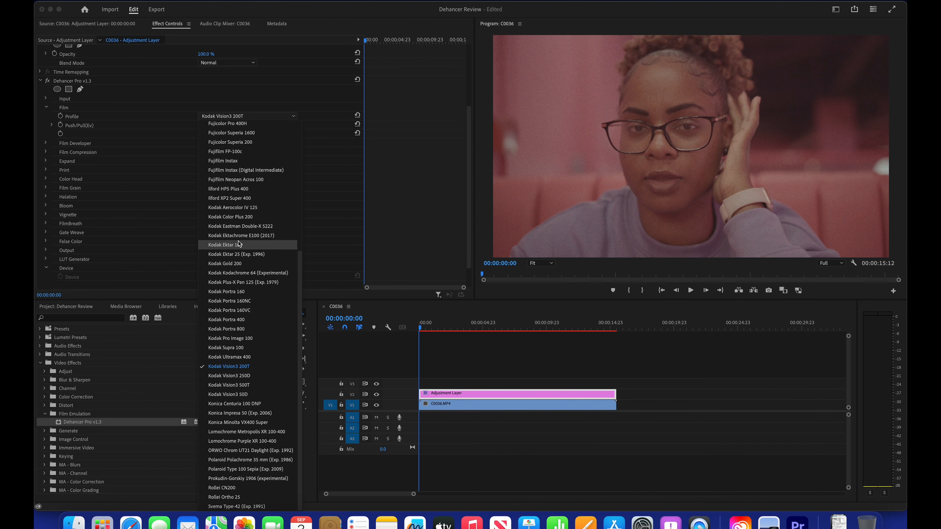
pyautogui.click(241, 200)
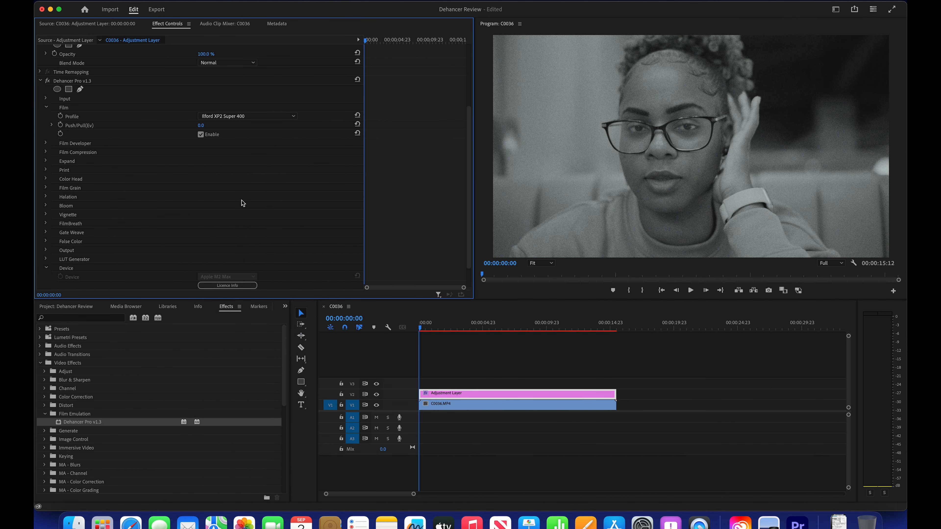
pyautogui.click(251, 116)
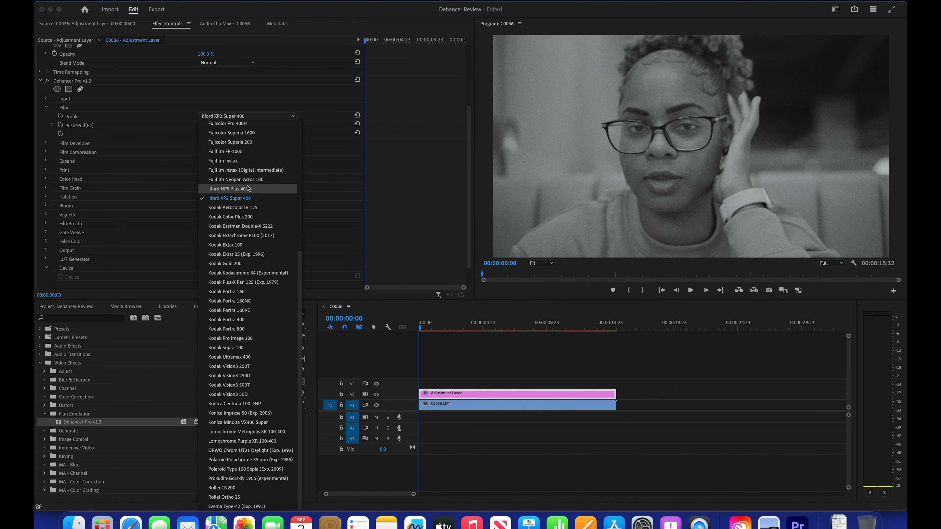
pyautogui.click(249, 190)
# Step: Try the color film profiles Kodak Color Plus 200 and Cinestill 800T in turn
pyautogui.click(252, 117)
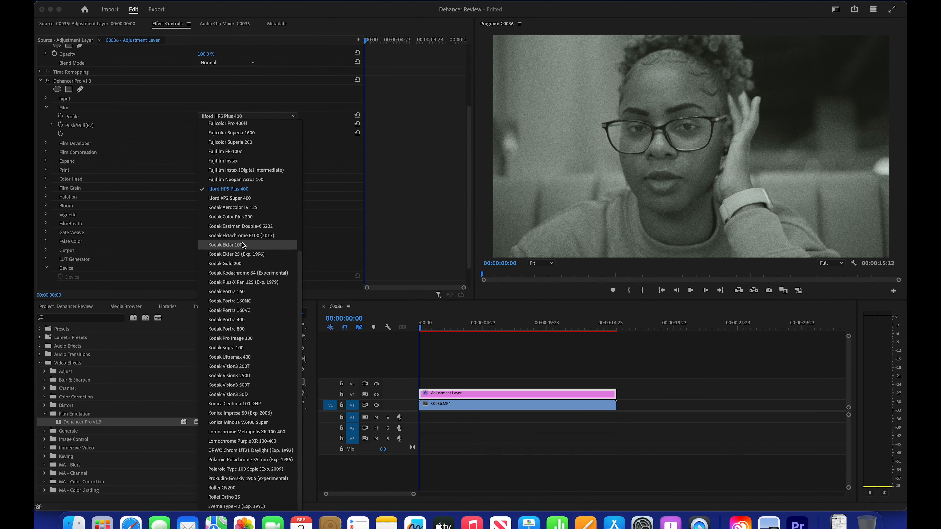
pyautogui.click(238, 218)
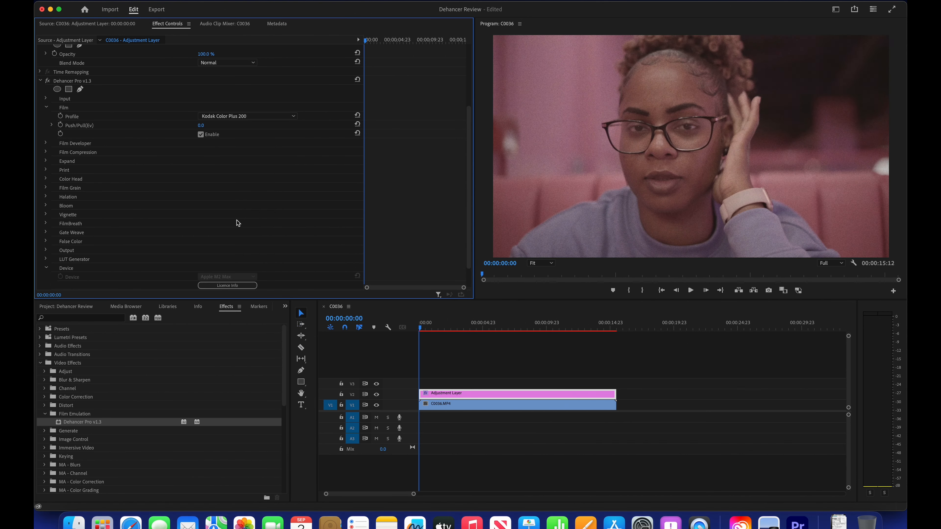
pyautogui.click(242, 118)
pyautogui.scroll(10, 239, 240)
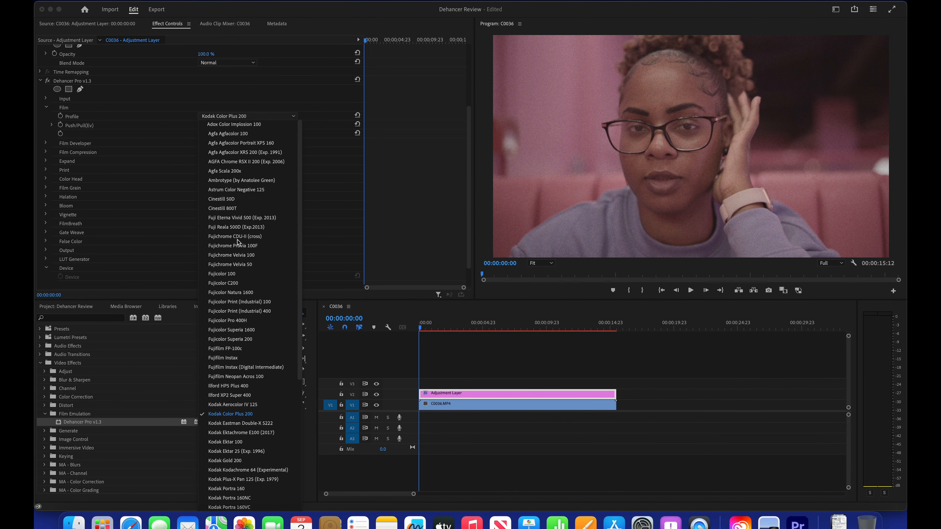
pyautogui.click(245, 208)
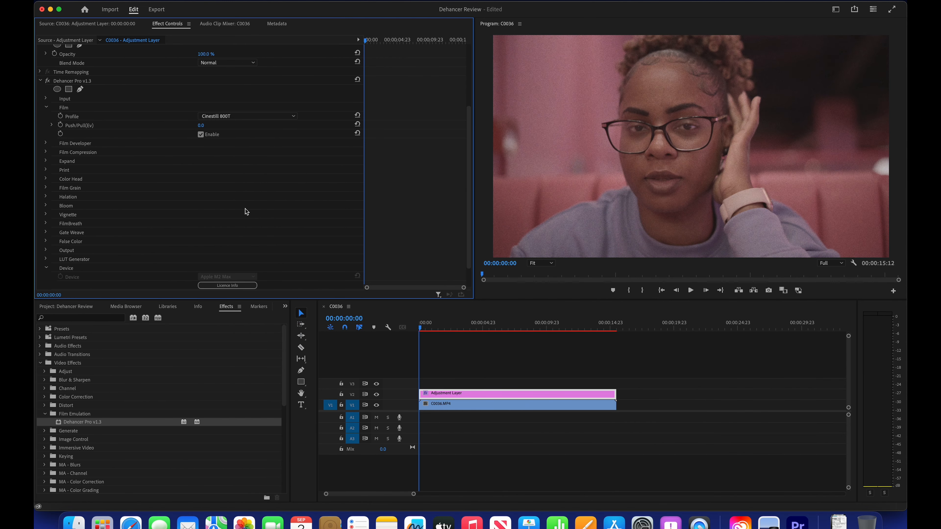
# Step: Set Dehancer's film profile to Cinestill 50D
pyautogui.click(234, 118)
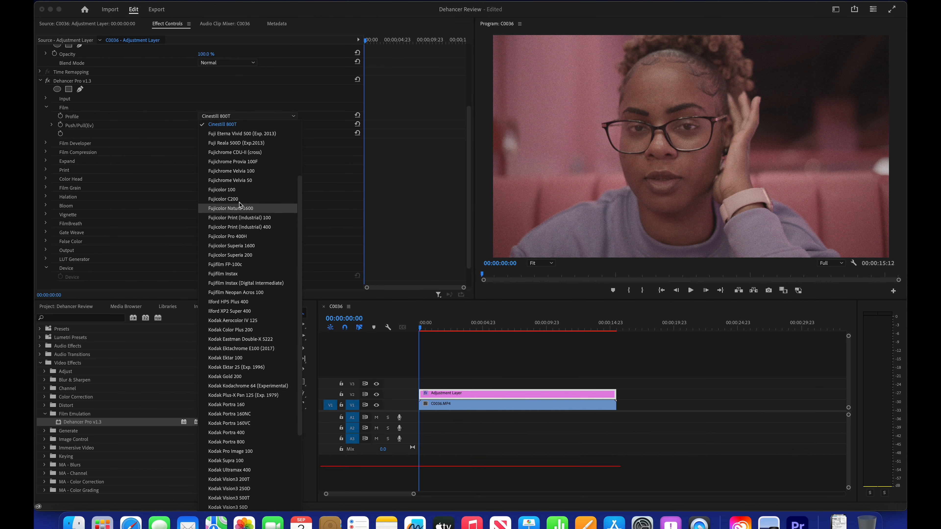
pyautogui.scroll(3, 245, 211)
pyautogui.scroll(1, 244, 214)
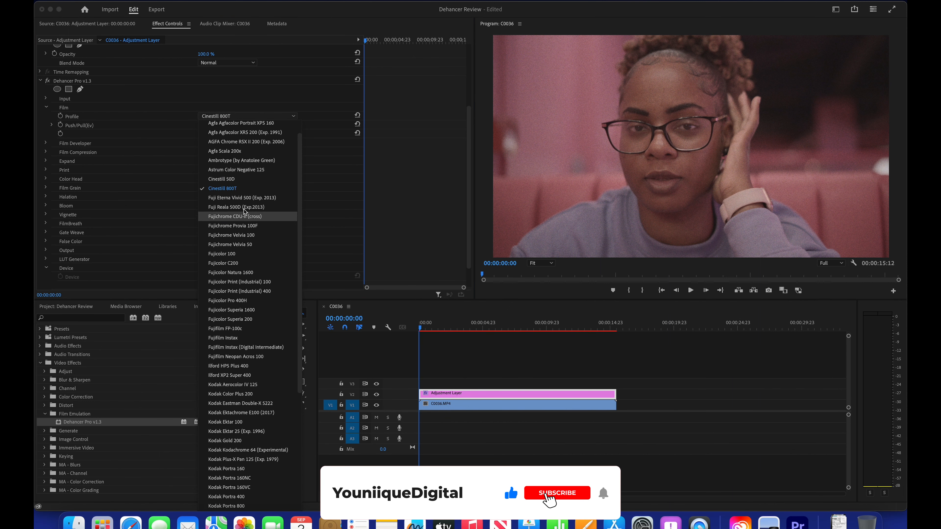
pyautogui.click(236, 180)
# Step: Look through the full list of film profiles available in Dehancer
pyautogui.click(240, 117)
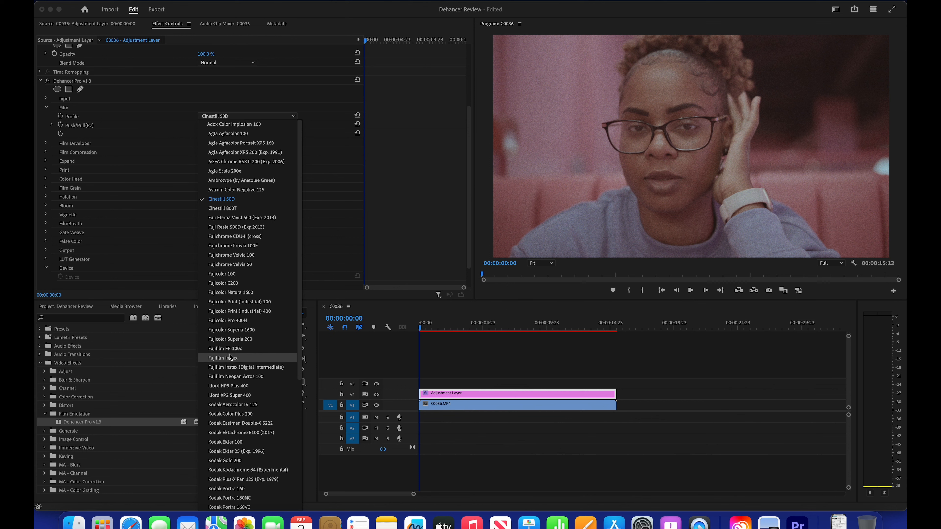
pyautogui.scroll(-1, 244, 427)
pyautogui.scroll(-5, 244, 427)
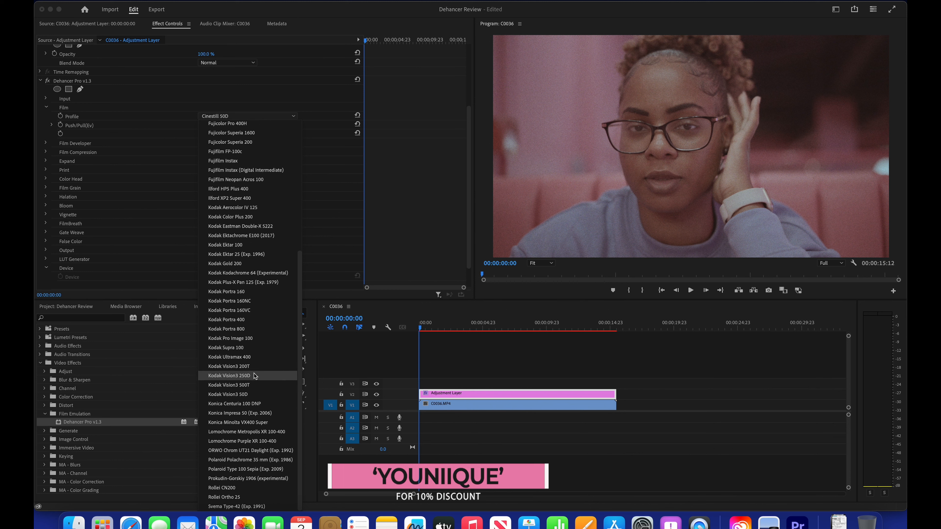
pyautogui.scroll(5, 261, 454)
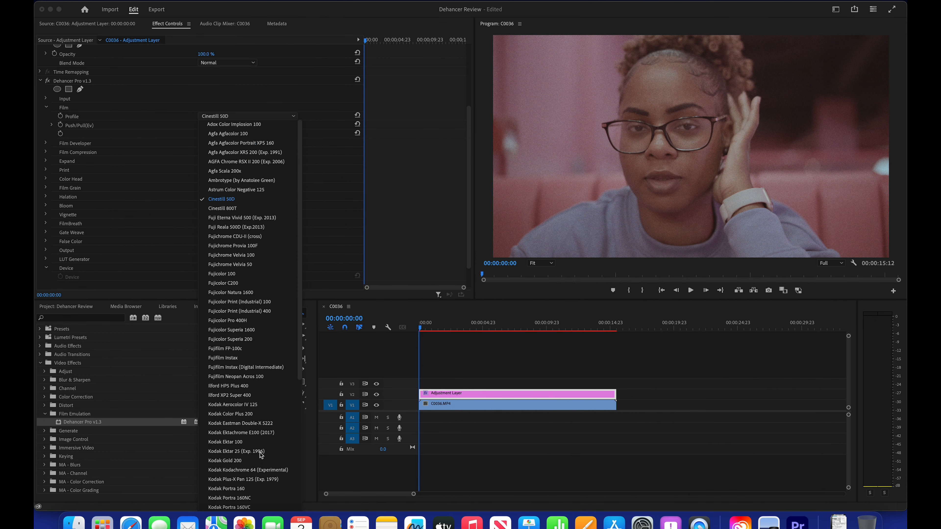